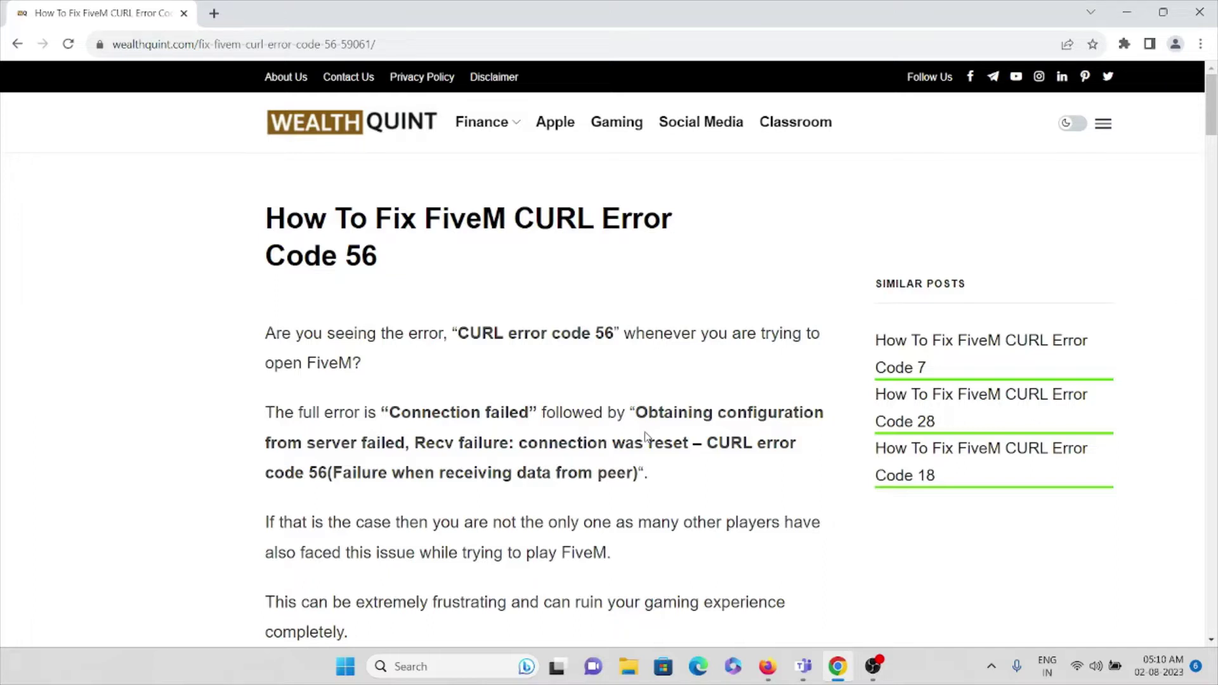
- Highlight the quoted CURL error code 56 phrase and the full error message paragraph
drag(458, 333, 613, 349)
scroll(614, 349, down, 4)
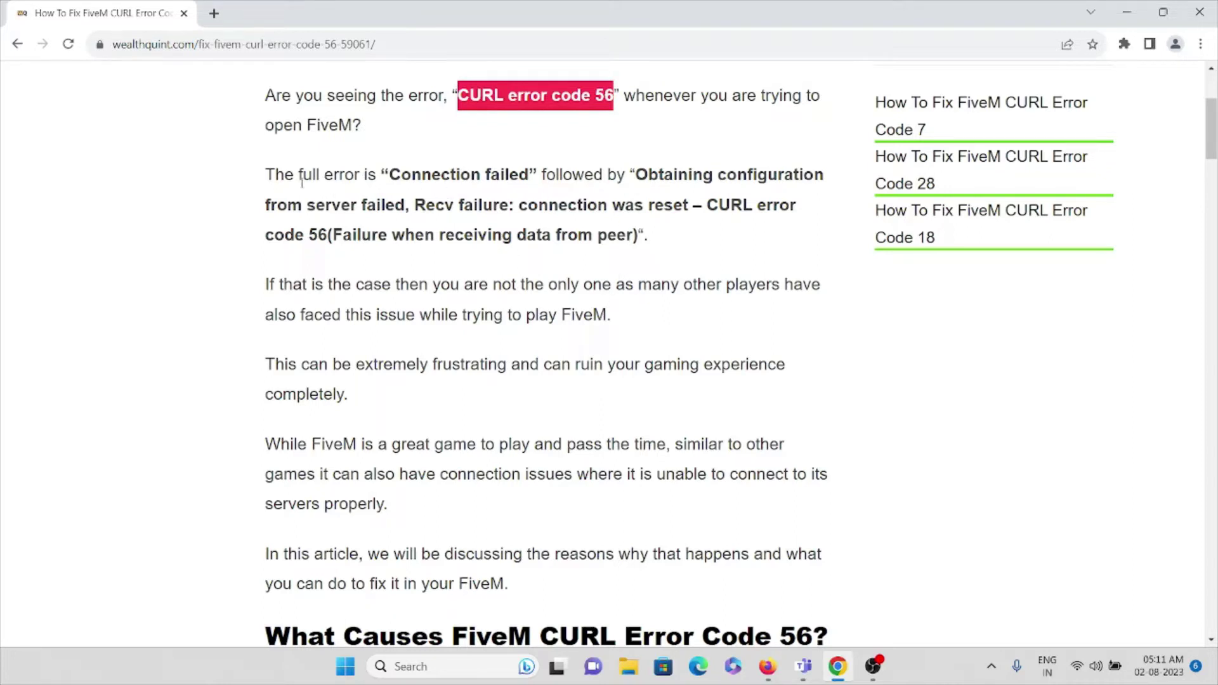
drag(272, 173, 648, 262)
scroll(626, 321, down, 3)
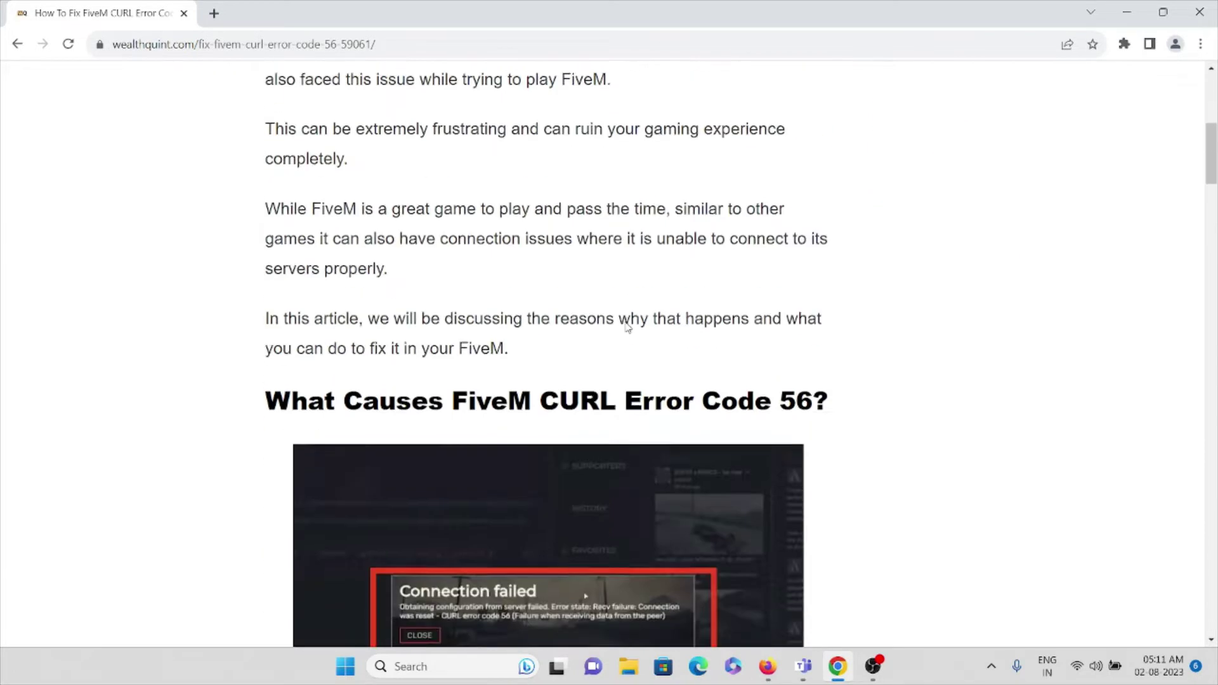
scroll(627, 322, down, 3)
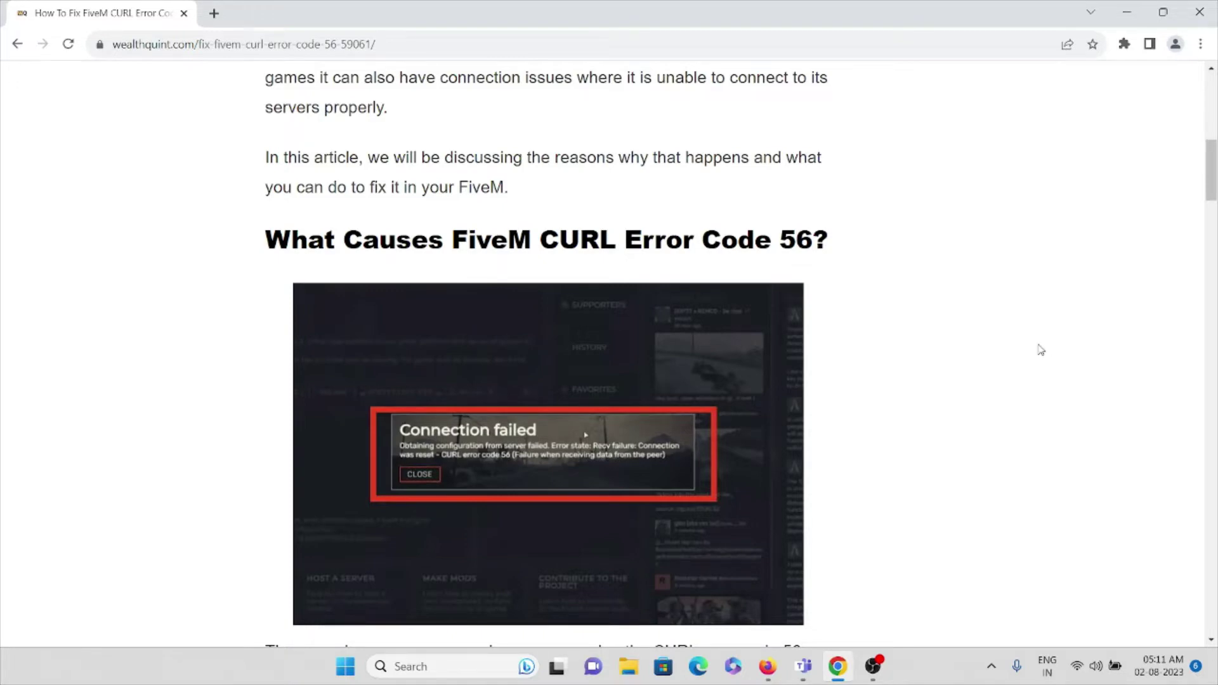
scroll(870, 318, up, 4)
- Scroll down to the Run FiveM As Administrator heading and briefly highlight it
scroll(870, 317, down, 3)
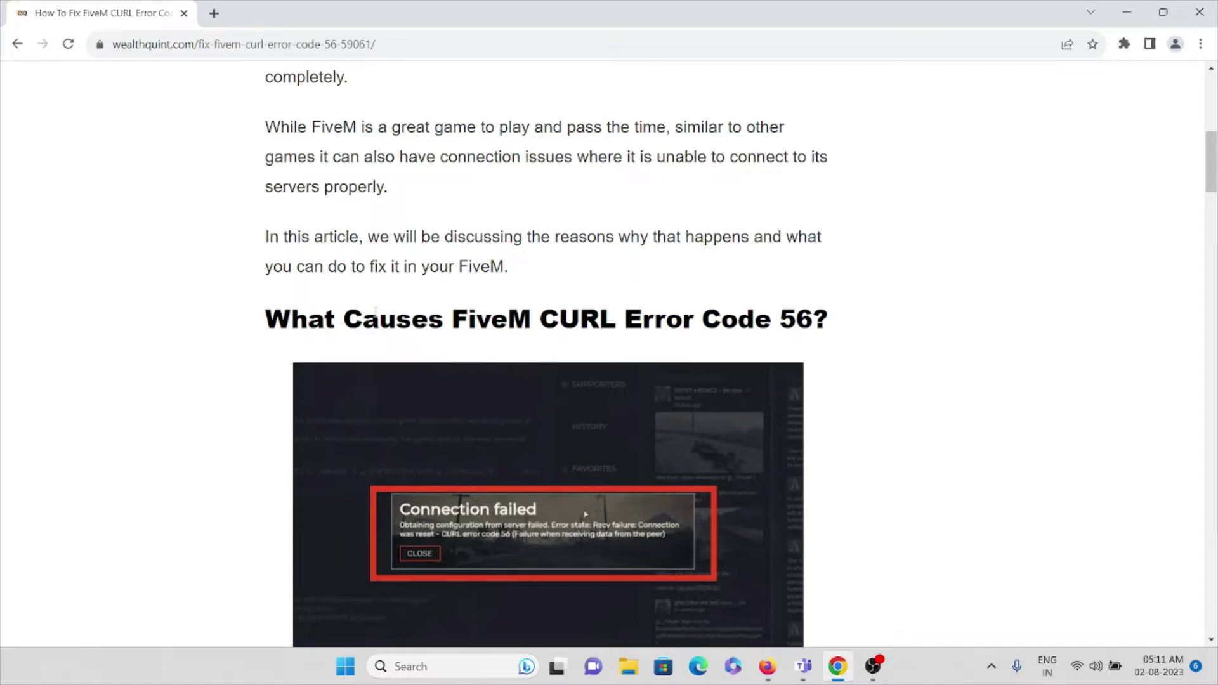
scroll(774, 311, down, 3)
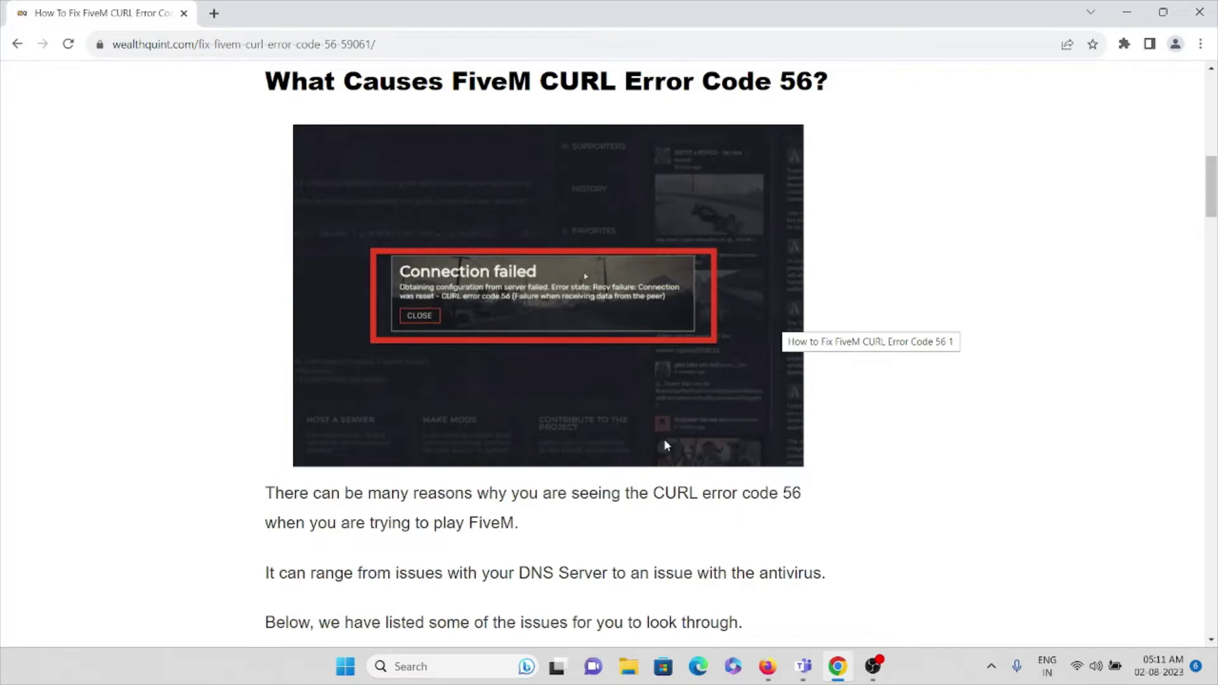
scroll(662, 441, down, 2)
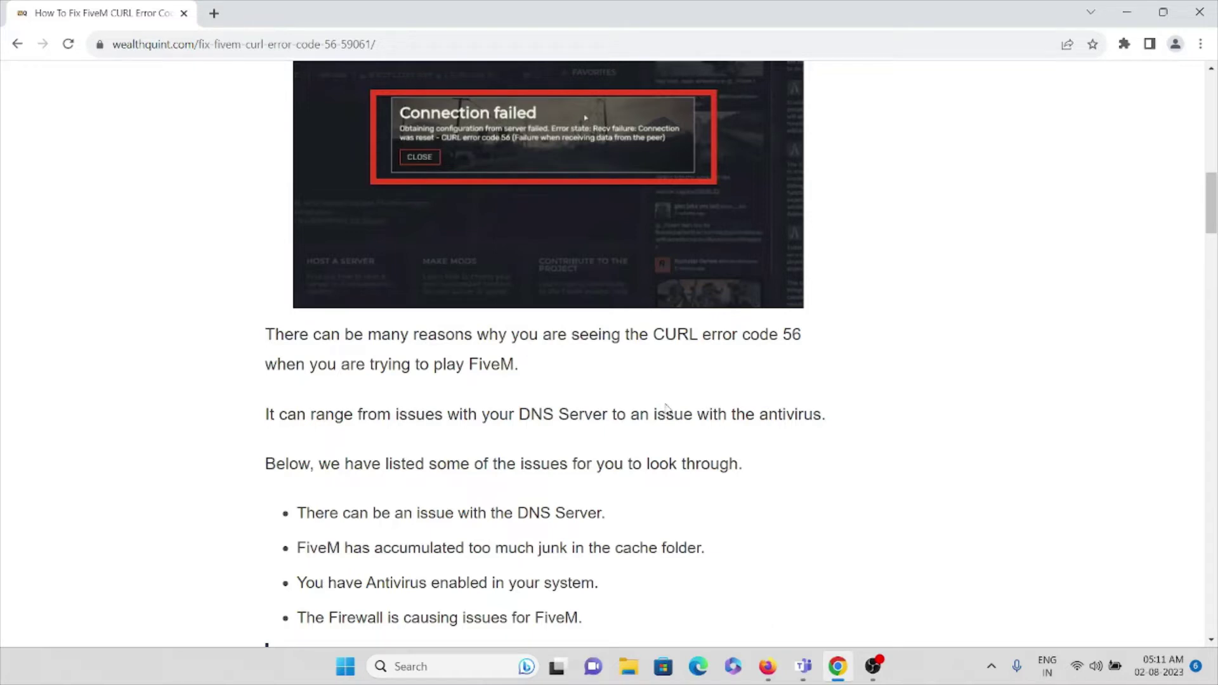
scroll(663, 412, down, 1)
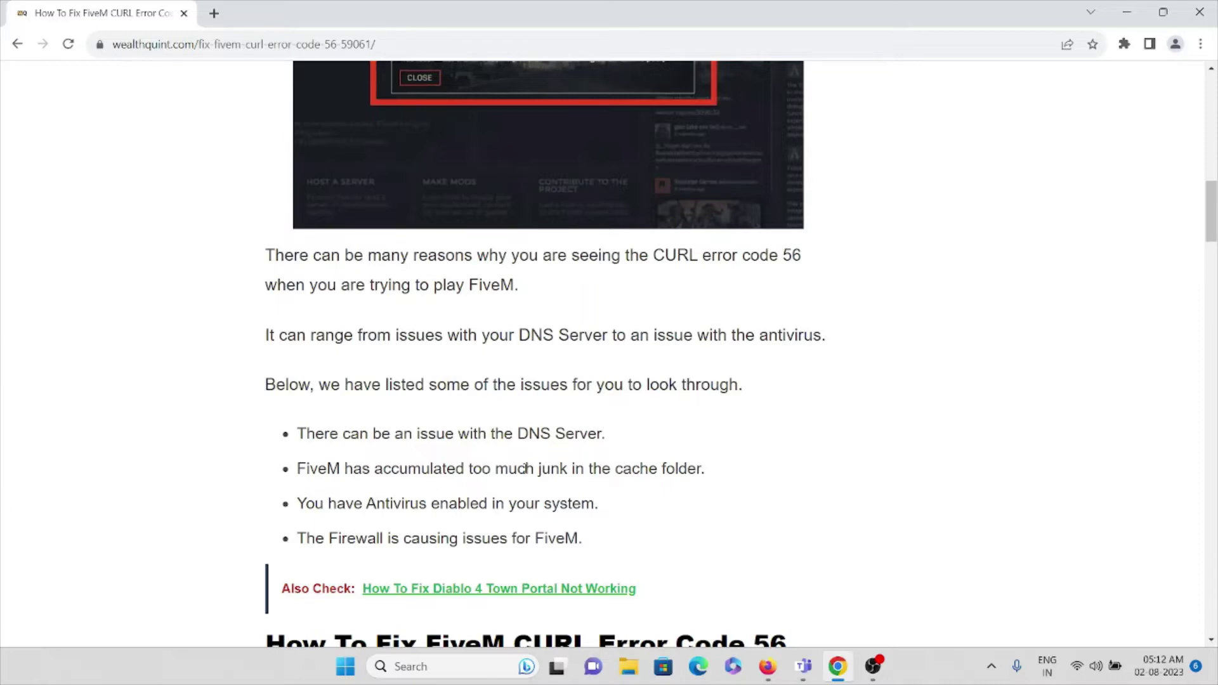
scroll(542, 474, down, 1)
scroll(542, 474, down, 2)
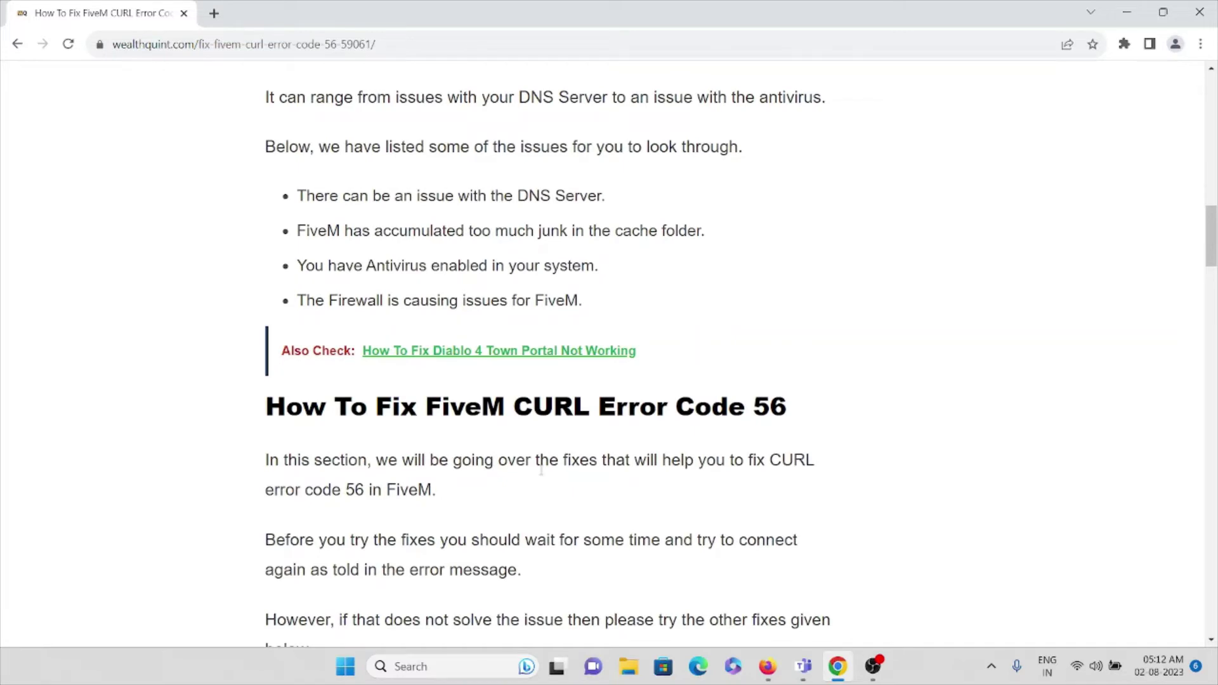
scroll(541, 470, down, 1)
scroll(542, 470, down, 2)
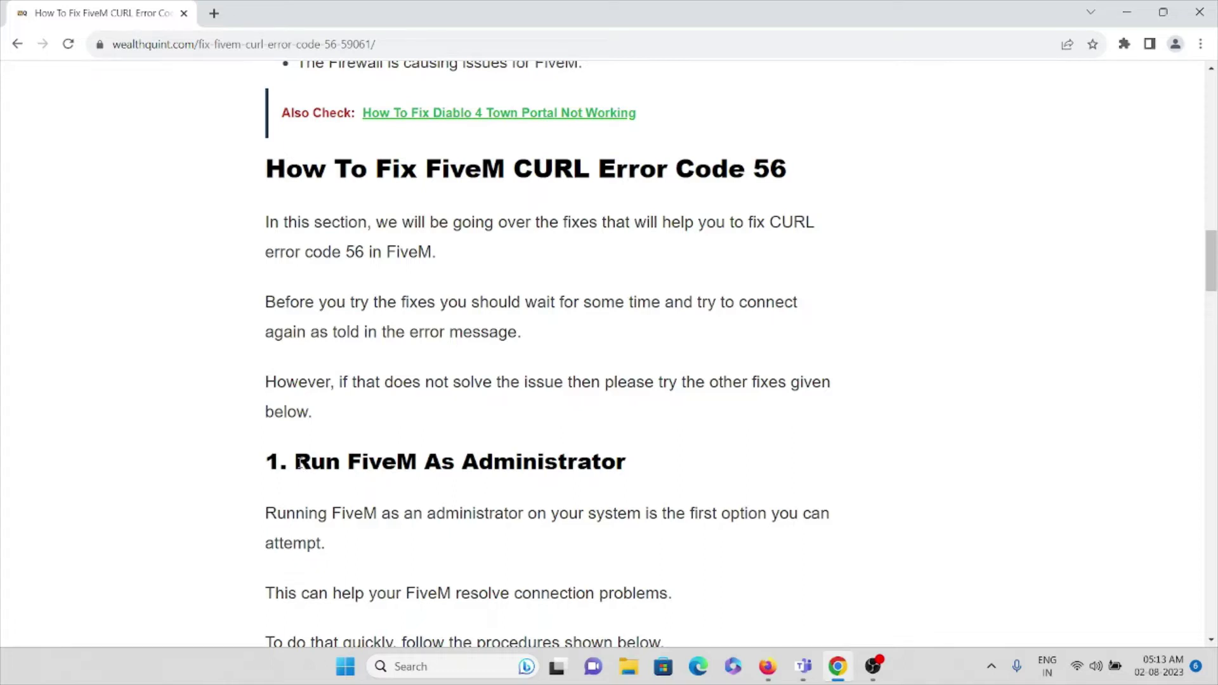
drag(298, 462, 634, 463)
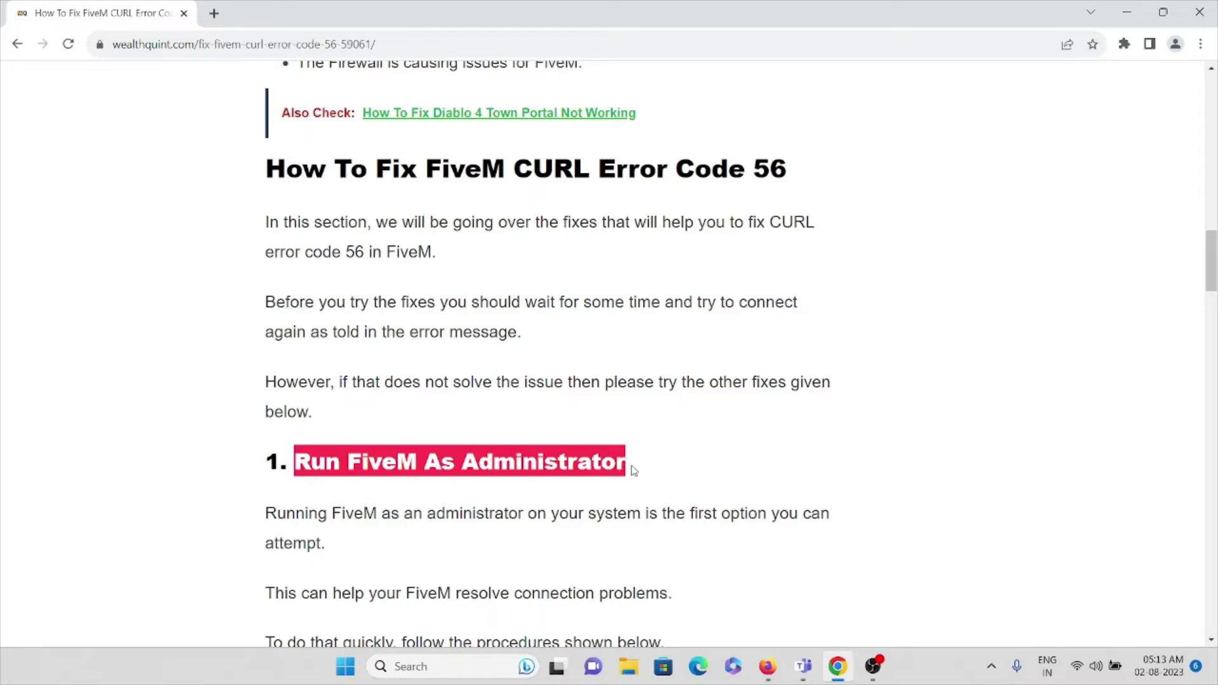
click(633, 468)
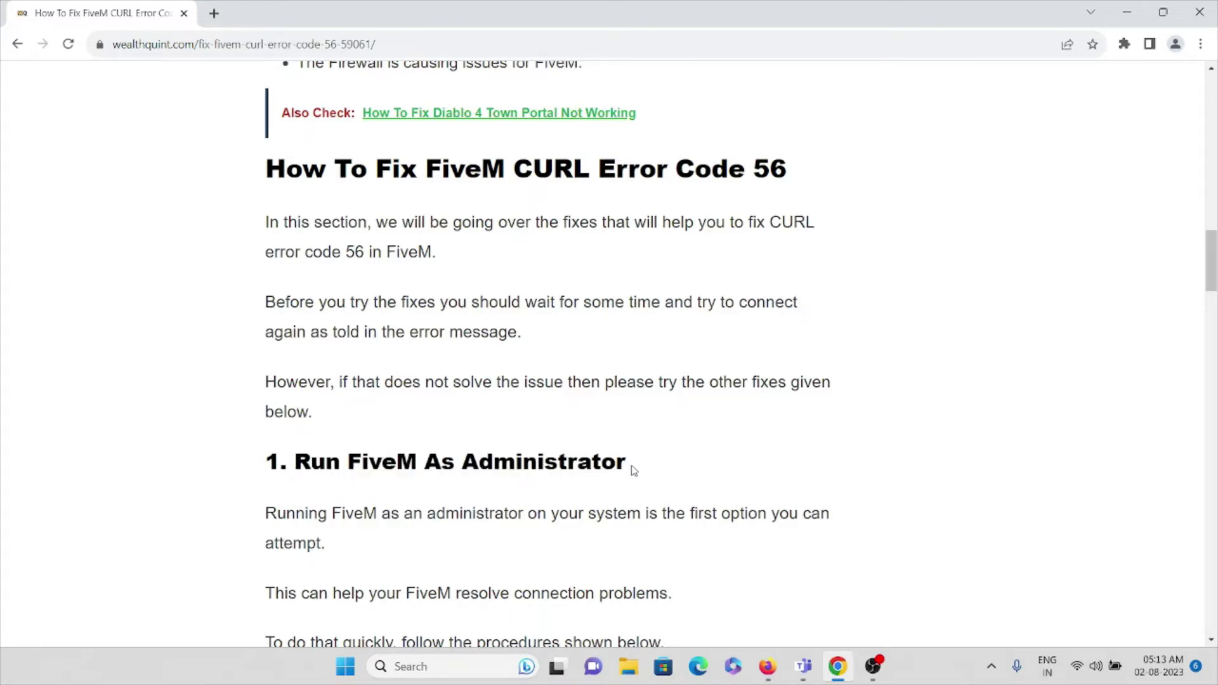
- Scroll to the Command Prompt fix, launch Command Prompt via a cmd search, then minimize it
scroll(633, 468, down, 1)
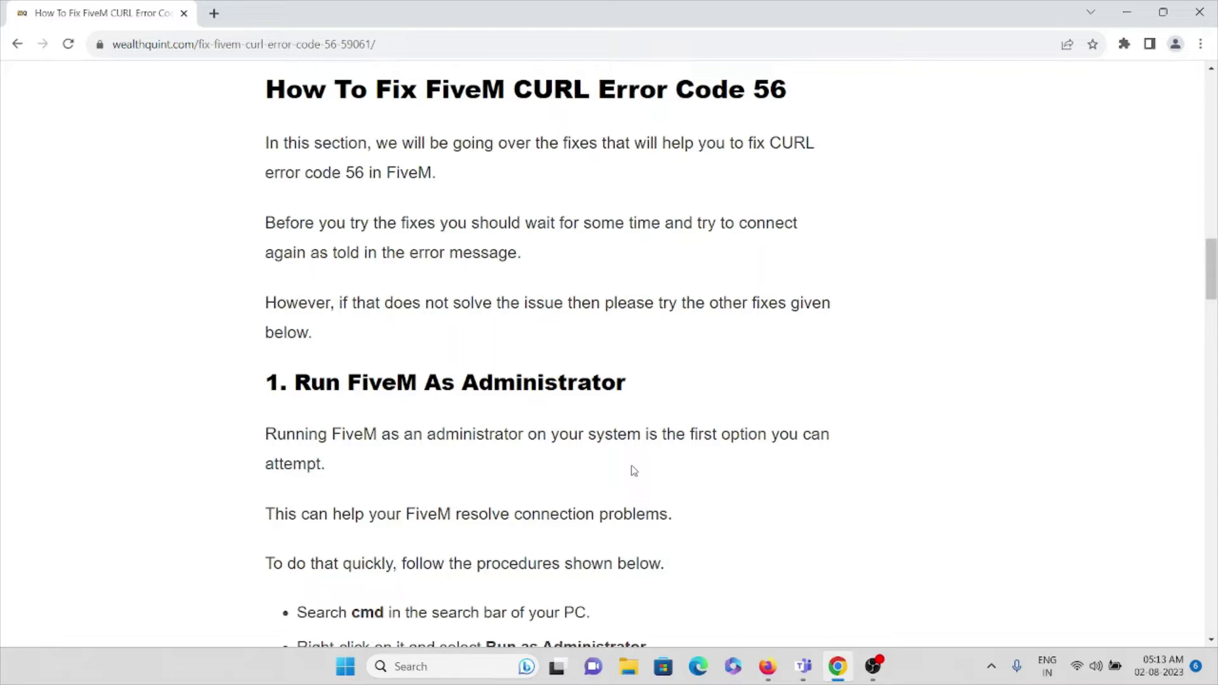
scroll(634, 470, down, 1)
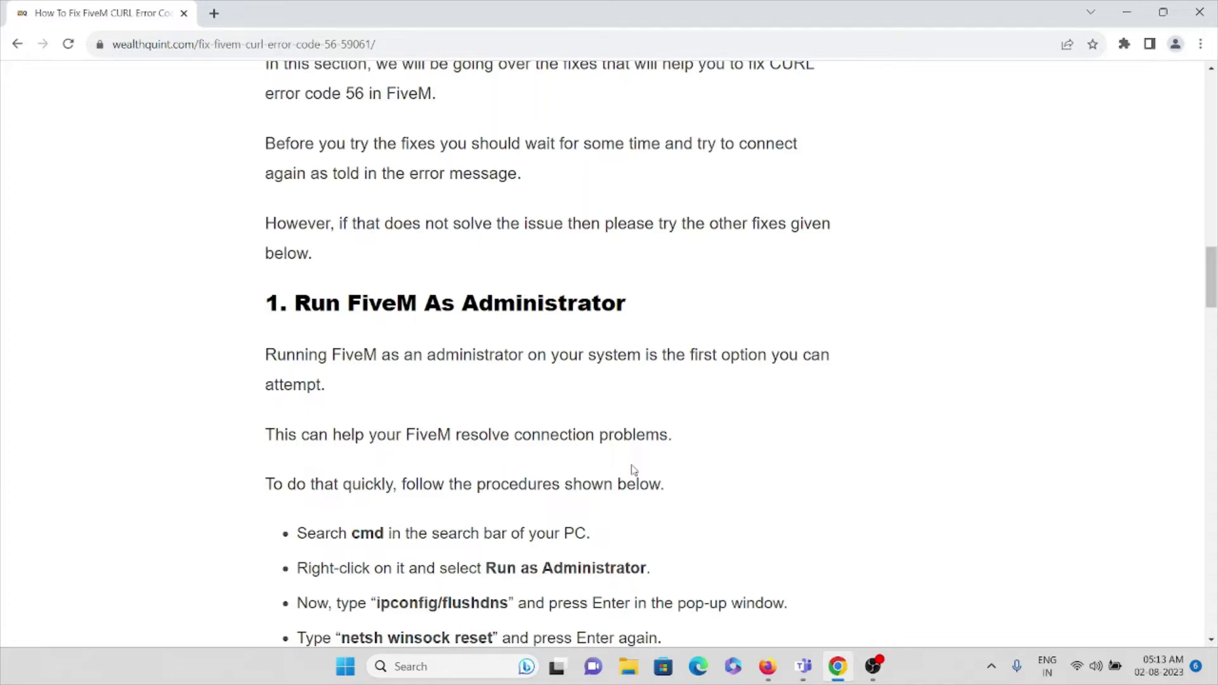
scroll(634, 471, down, 2)
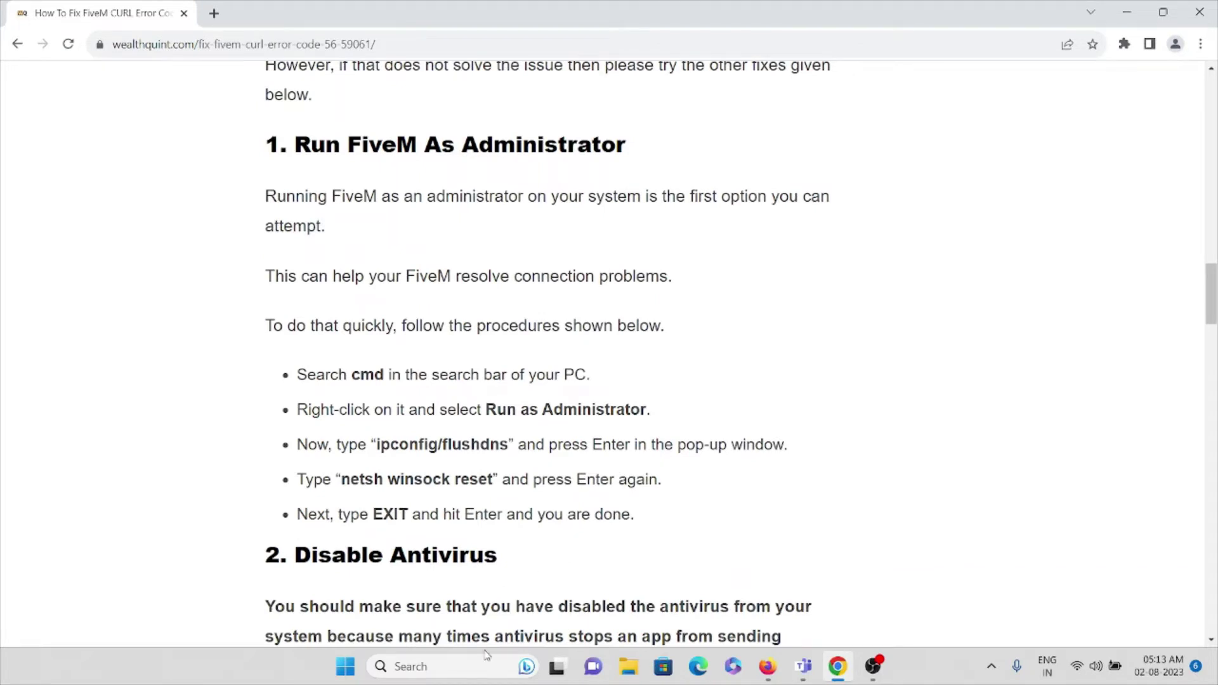
click(476, 670)
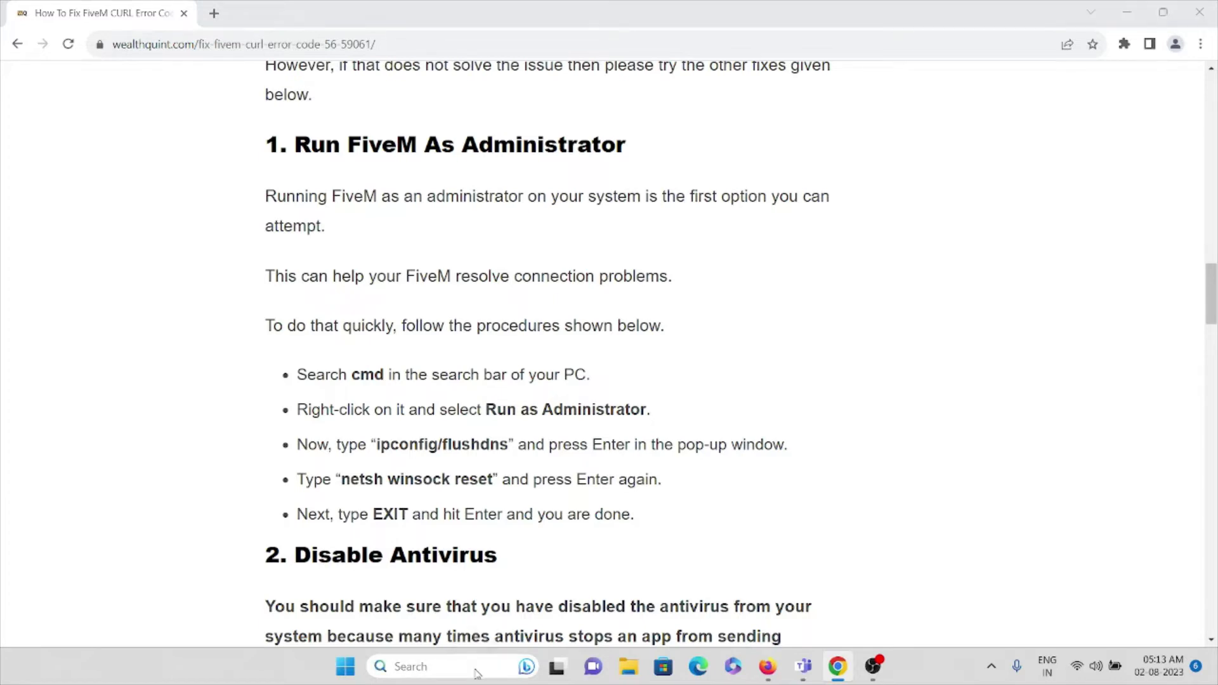
text(cmd)
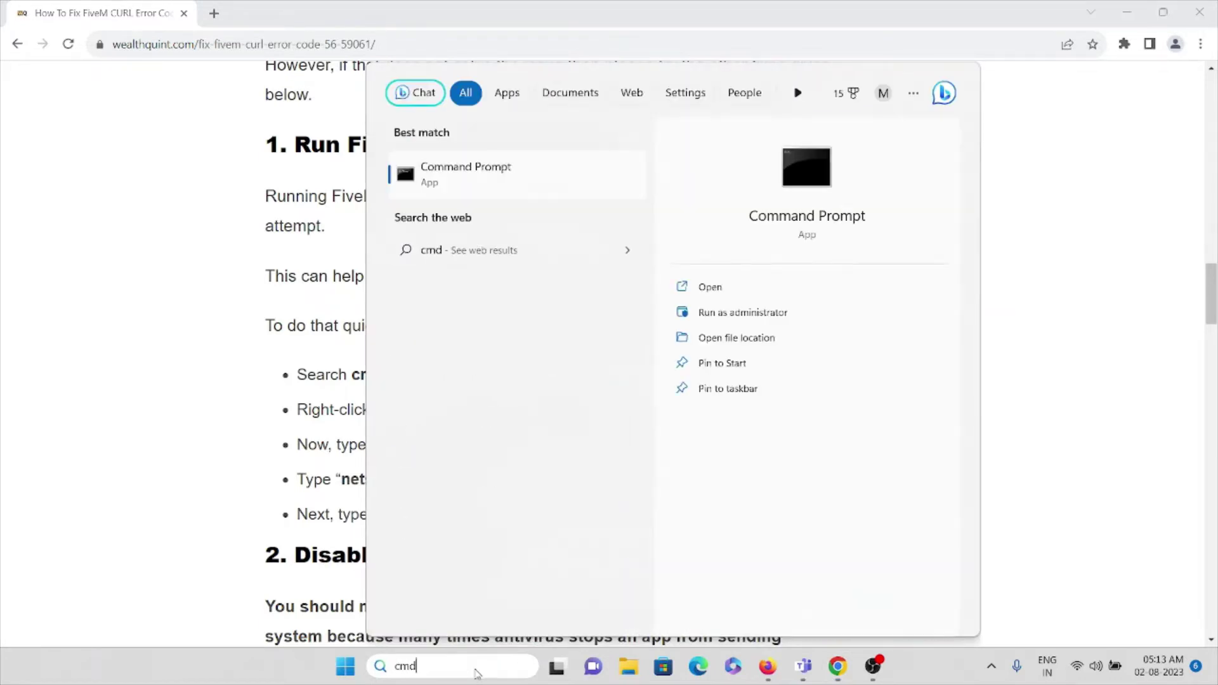
key(Return)
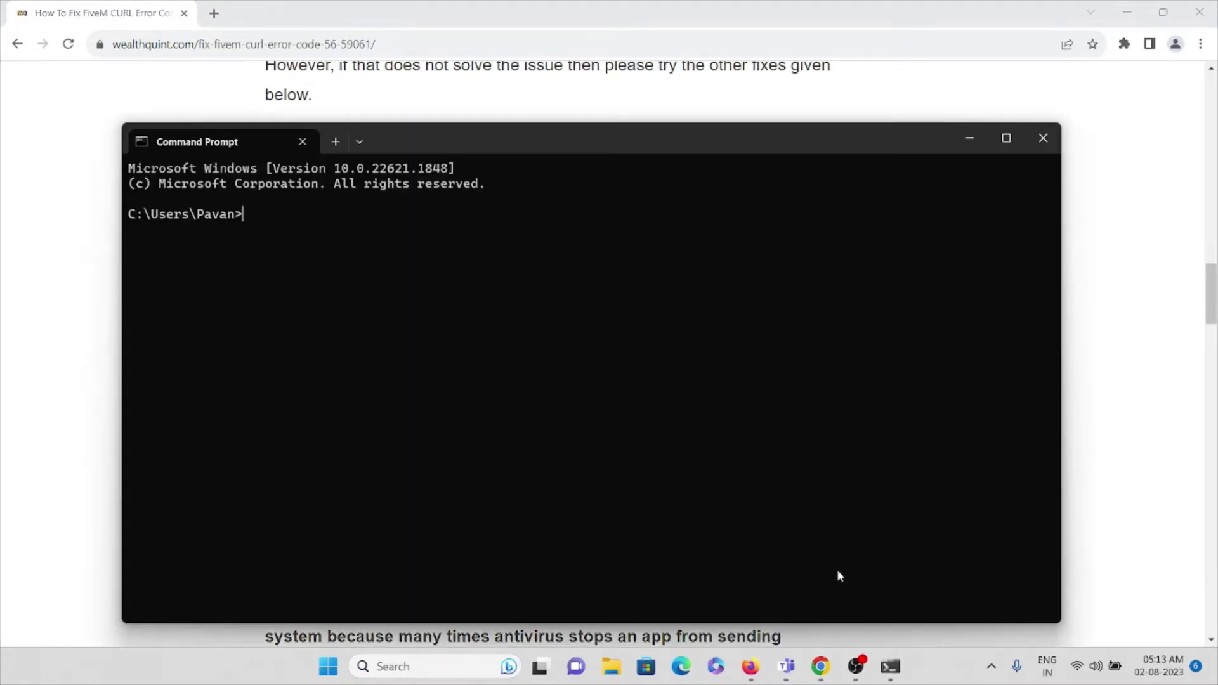
click(971, 137)
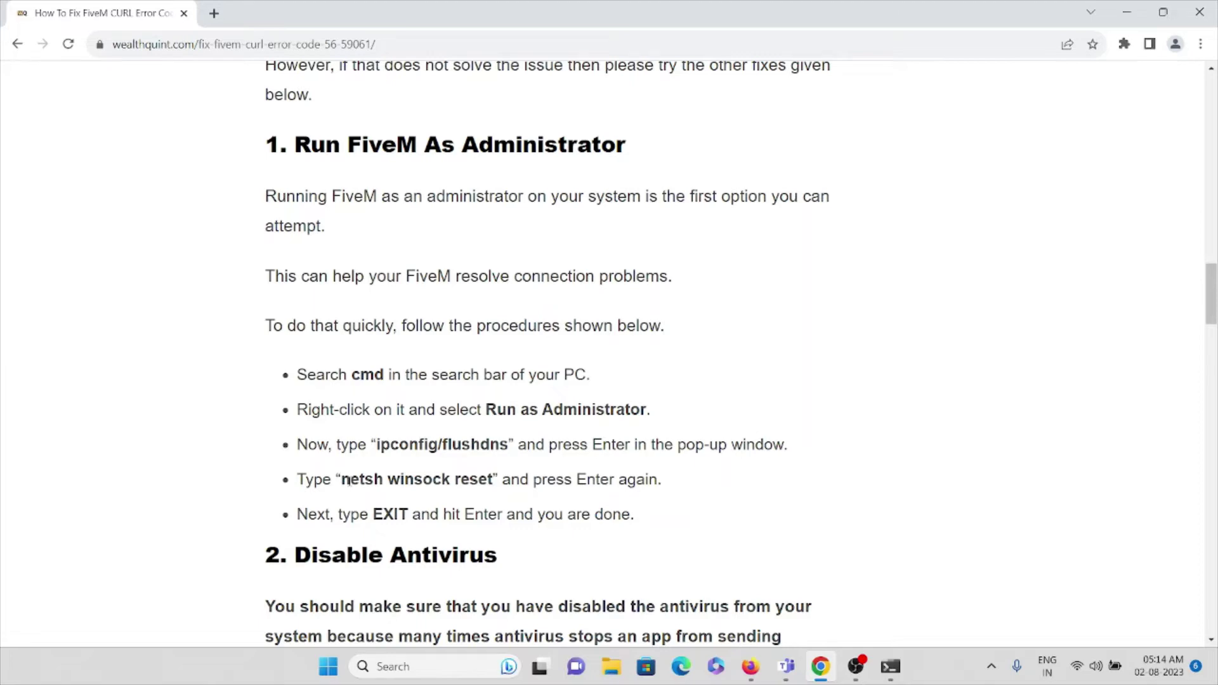
scroll(400, 504, down, 1)
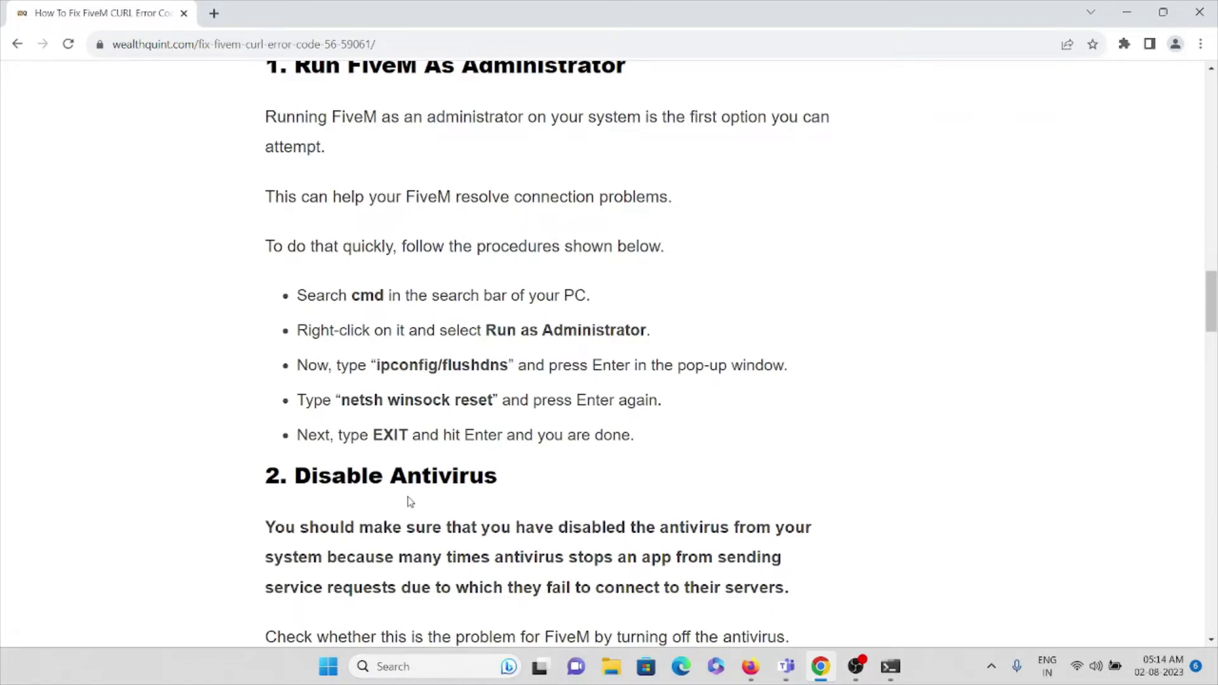
scroll(414, 499, up, 1)
scroll(419, 492, down, 5)
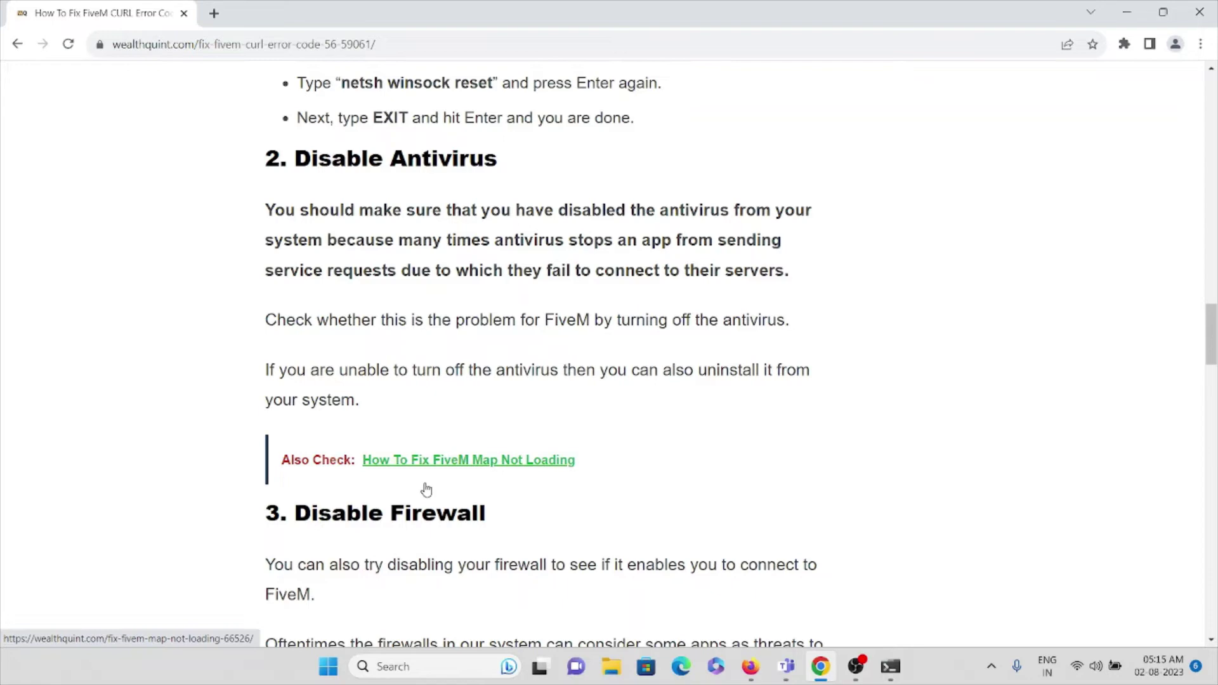
scroll(426, 489, down, 3)
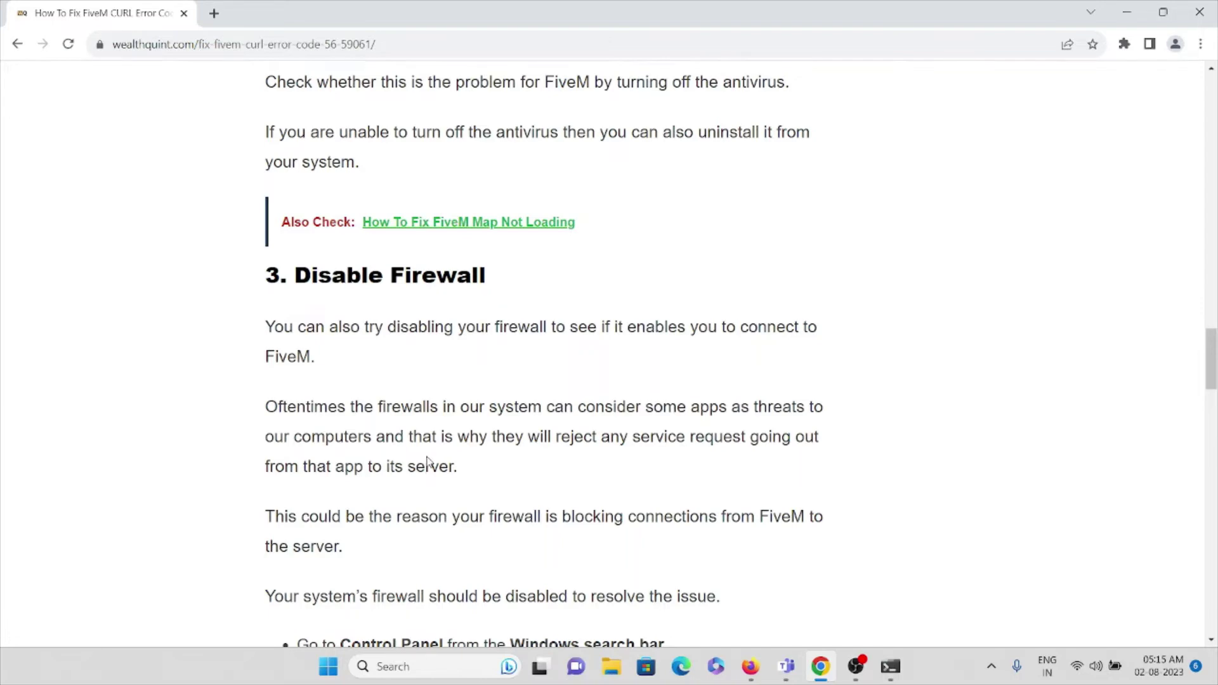
scroll(427, 462, down, 3)
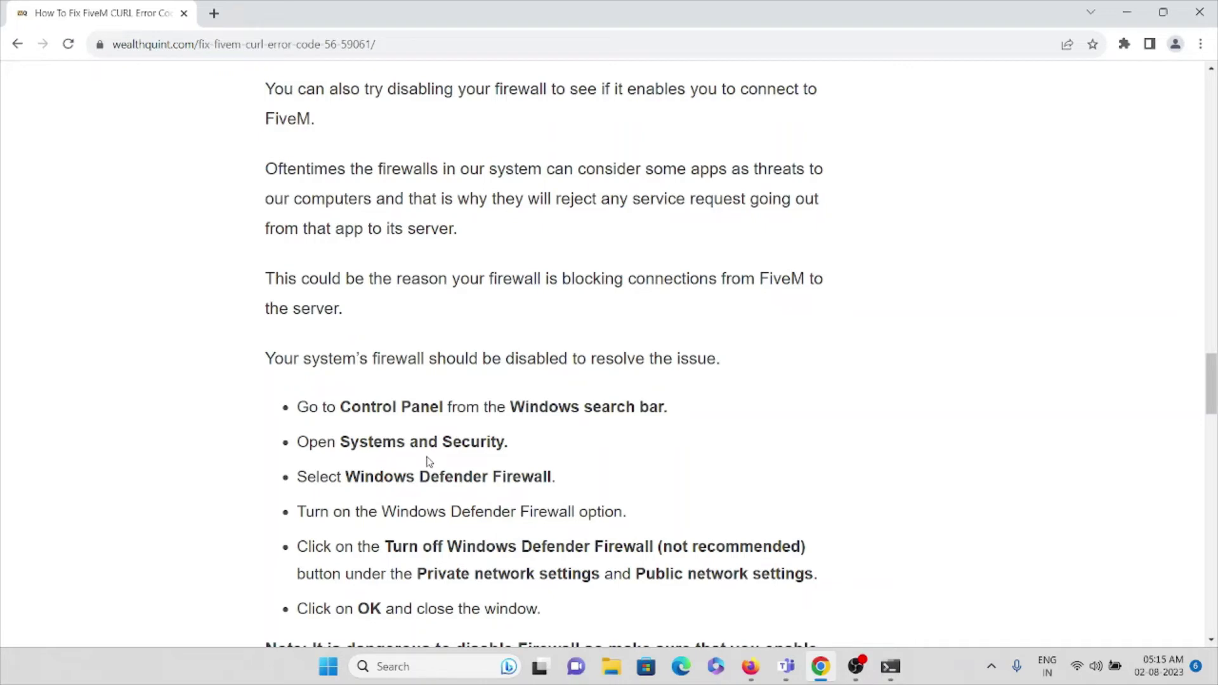
- Close the Command Prompt window and open Control Panel through a 'control' search
click(891, 666)
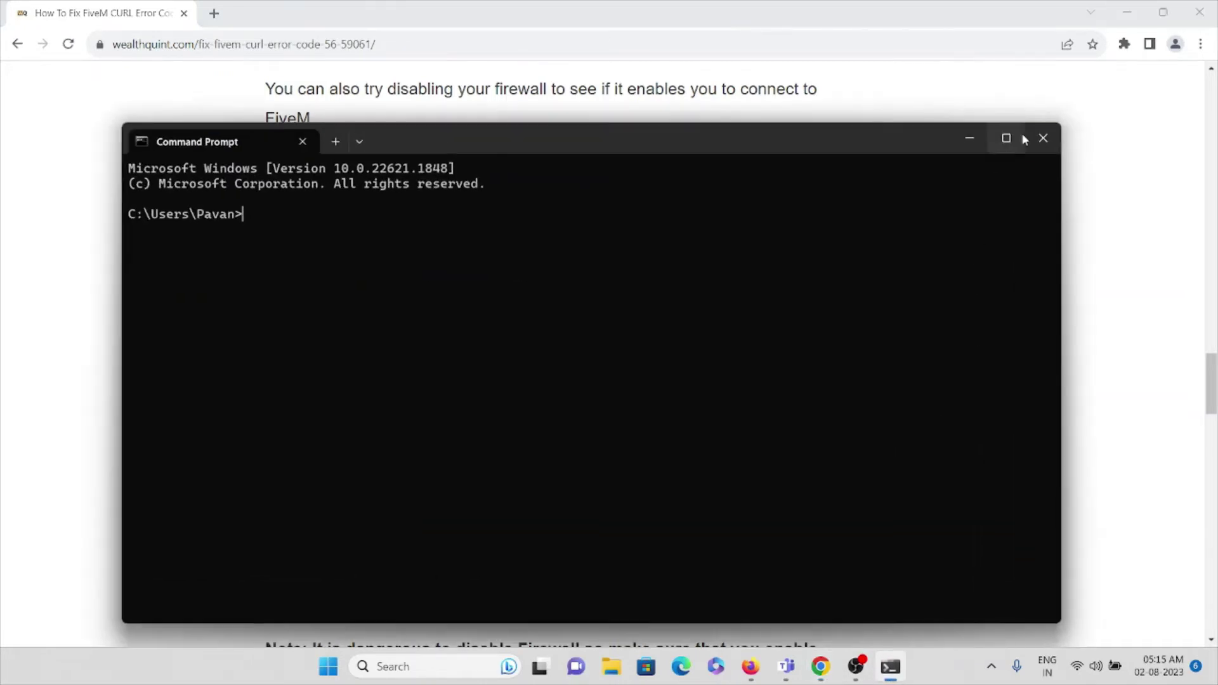
click(1044, 138)
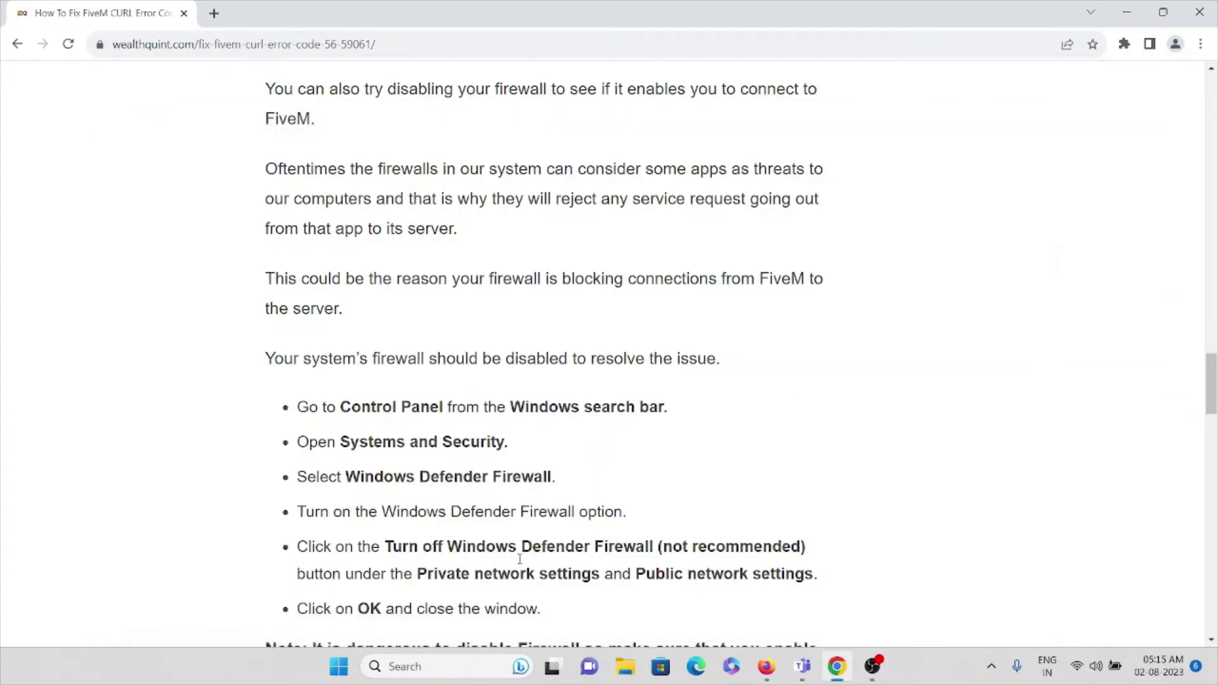
click(479, 672)
text(cont)
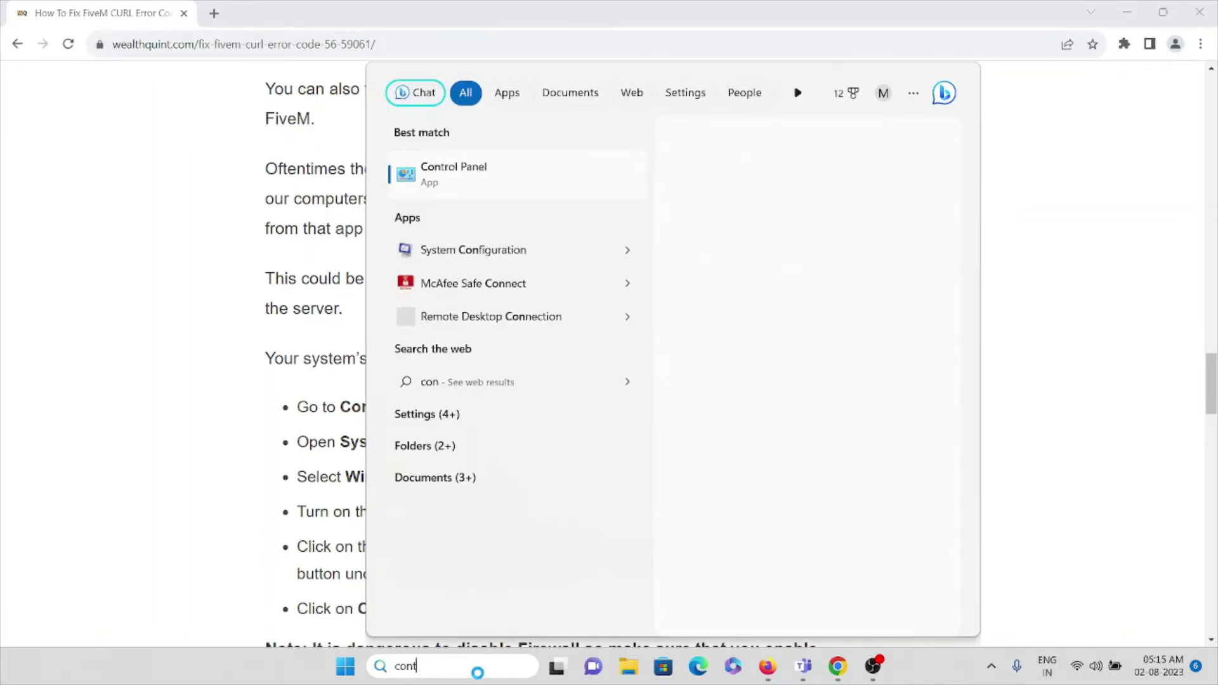
text(rol)
key(Return)
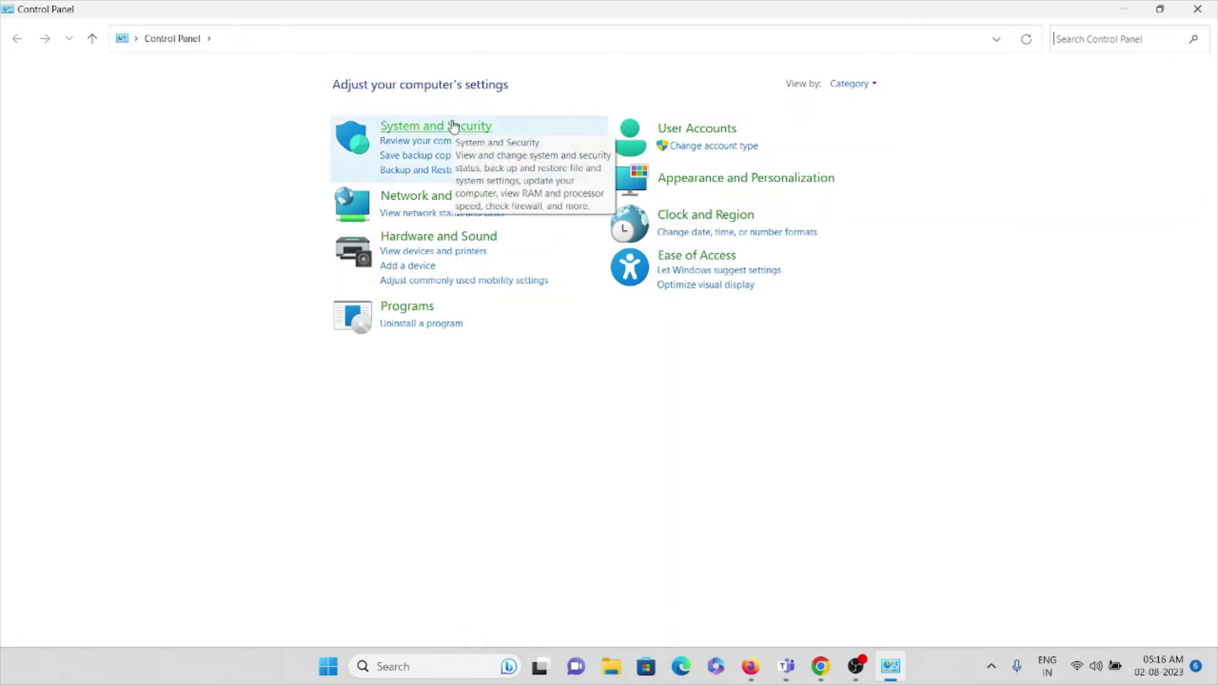
- Go to System and Security > Windows Defender Firewall, then minimize the window
click(454, 127)
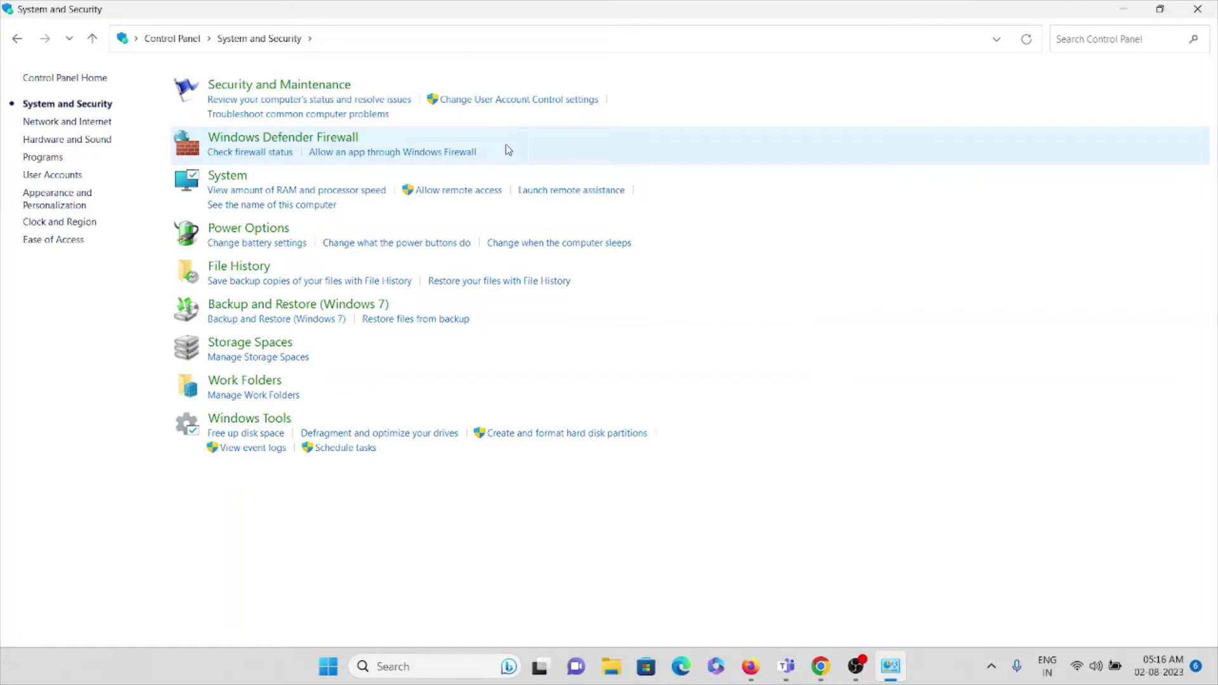
click(332, 141)
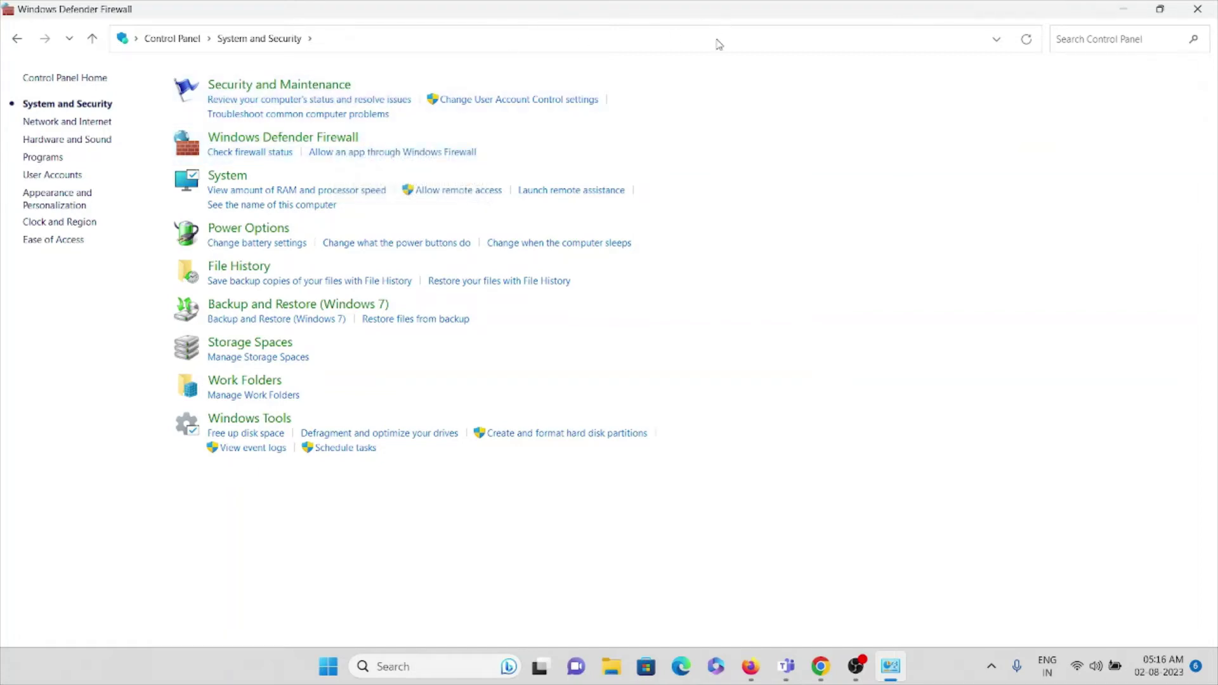
click(1123, 9)
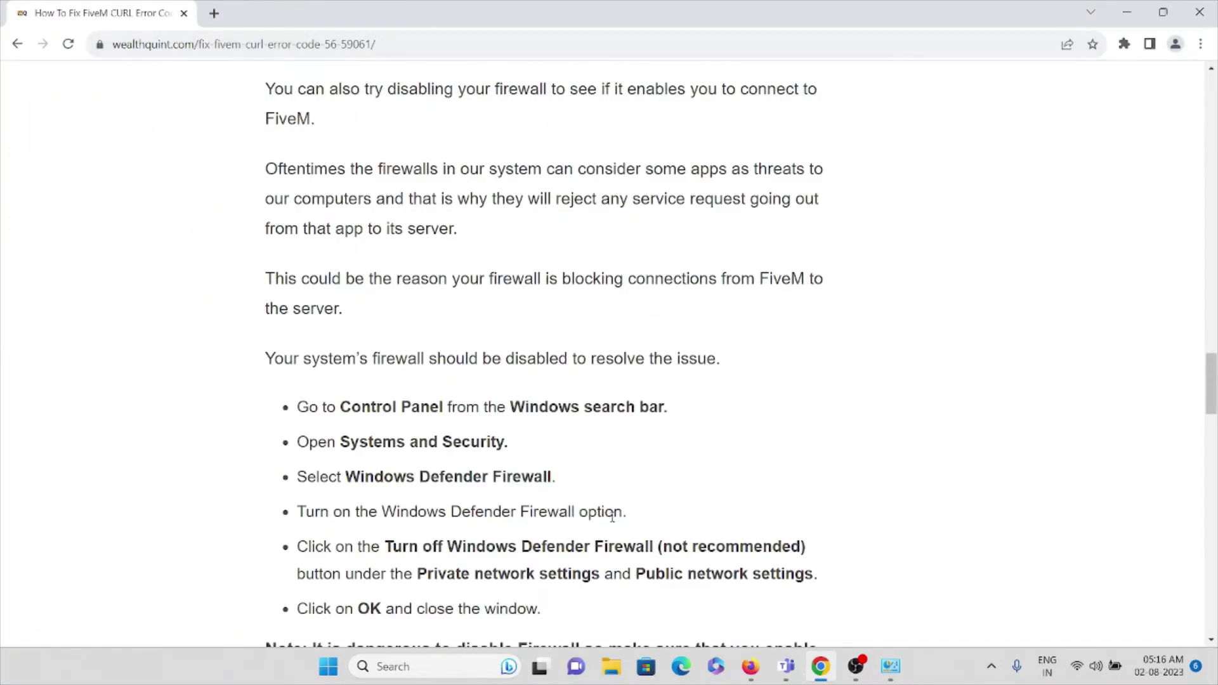
scroll(750, 508, down, 2)
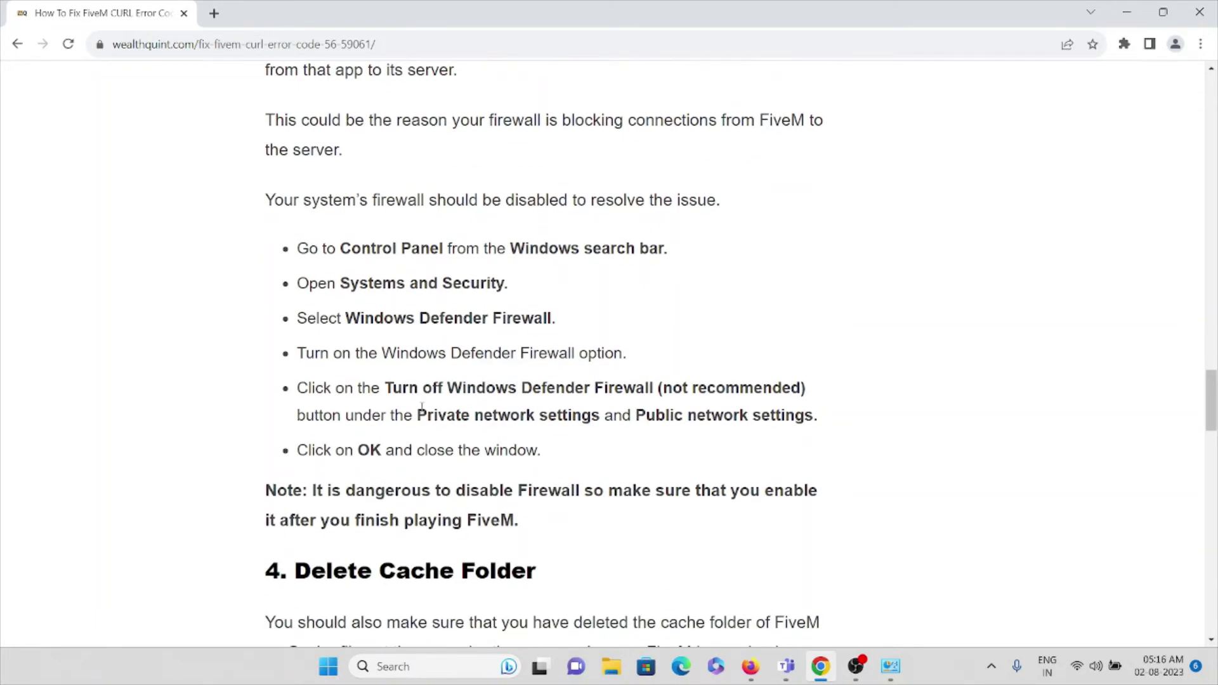
drag(403, 389, 660, 393)
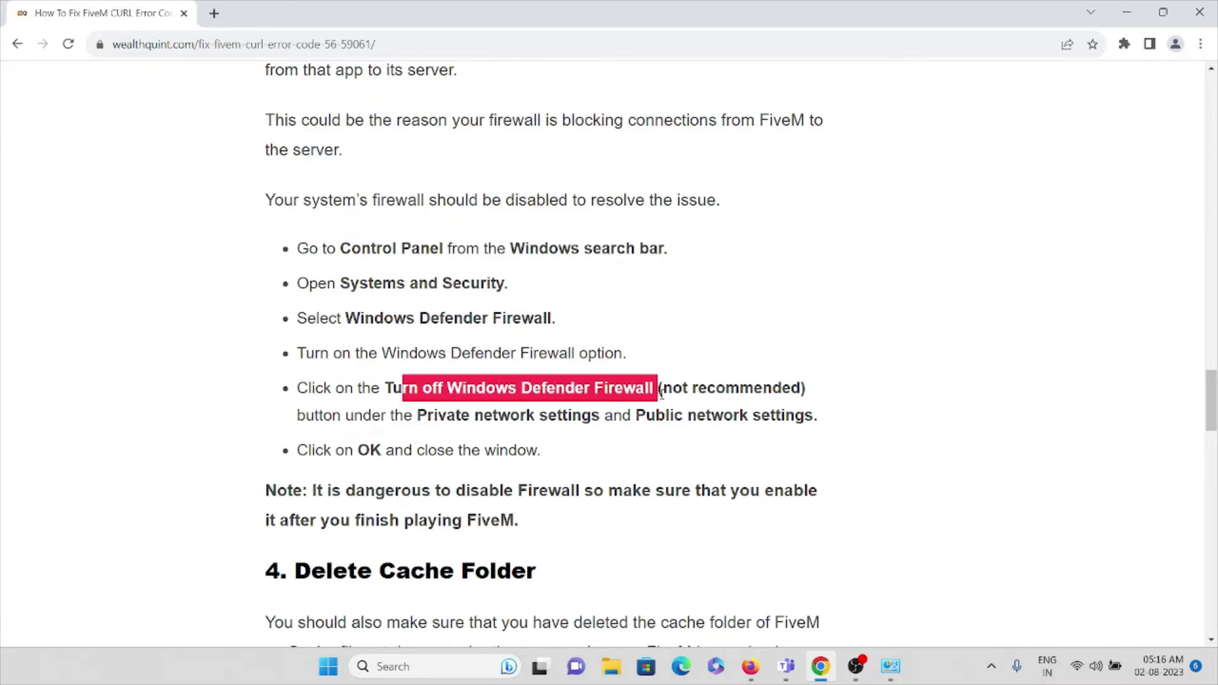
click(675, 425)
scroll(618, 536, down, 1)
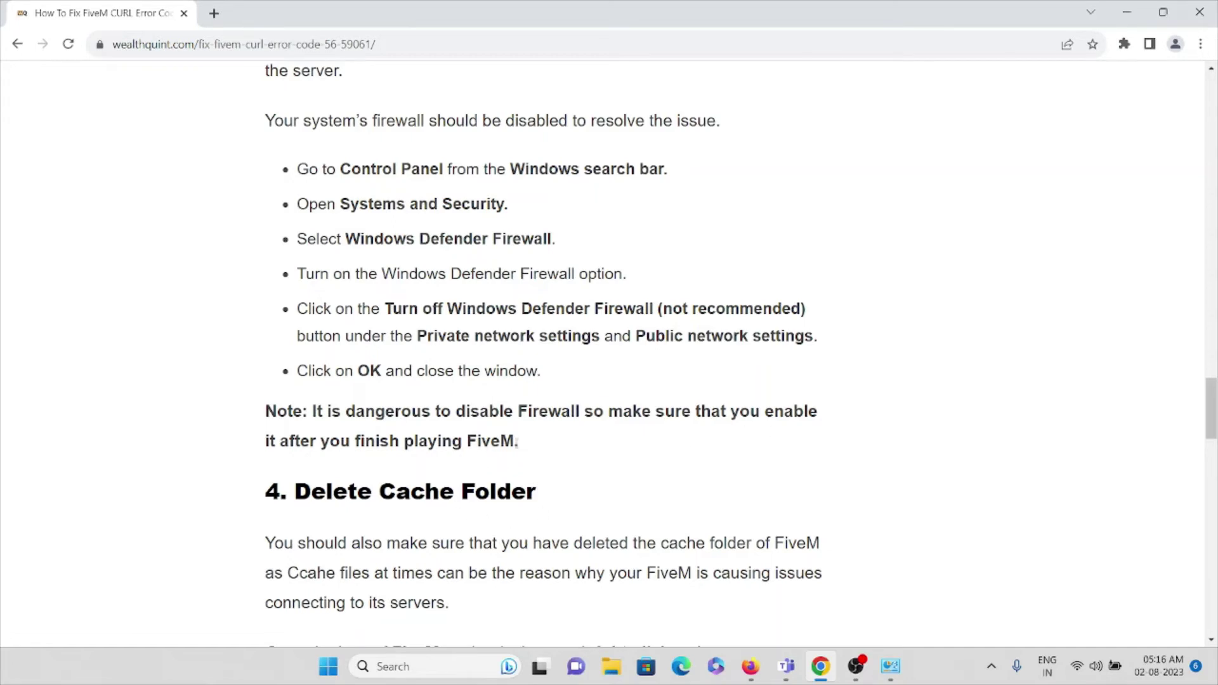
double_click(482, 450)
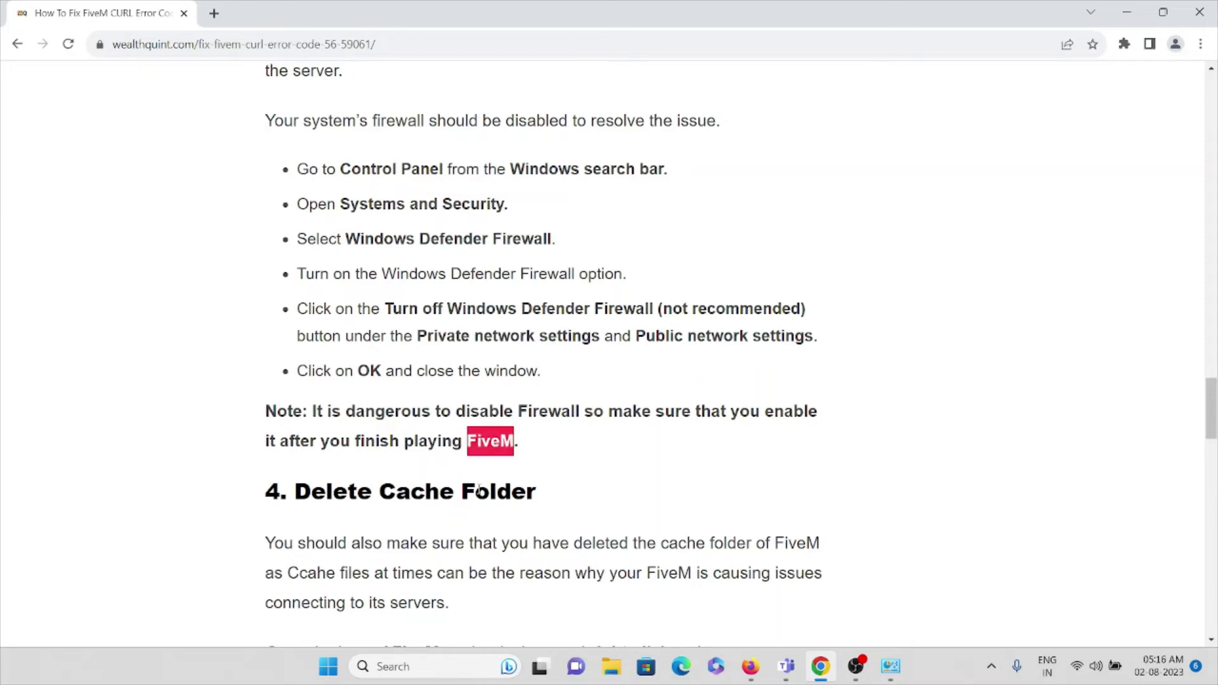
- Clear the FiveM highlight and scroll past Delete Cache Folder to fix 5, Change DNS Server
click(478, 493)
scroll(476, 577, down, 1)
scroll(476, 578, down, 3)
scroll(476, 578, up, 1)
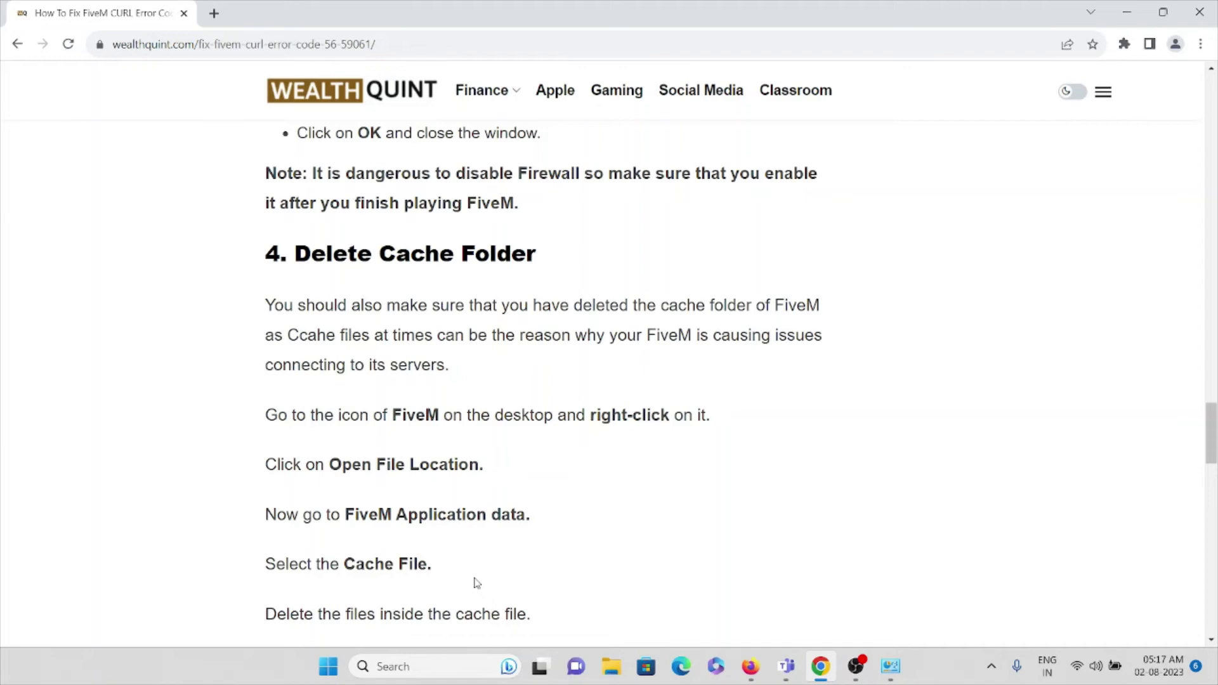
scroll(477, 582, down, 4)
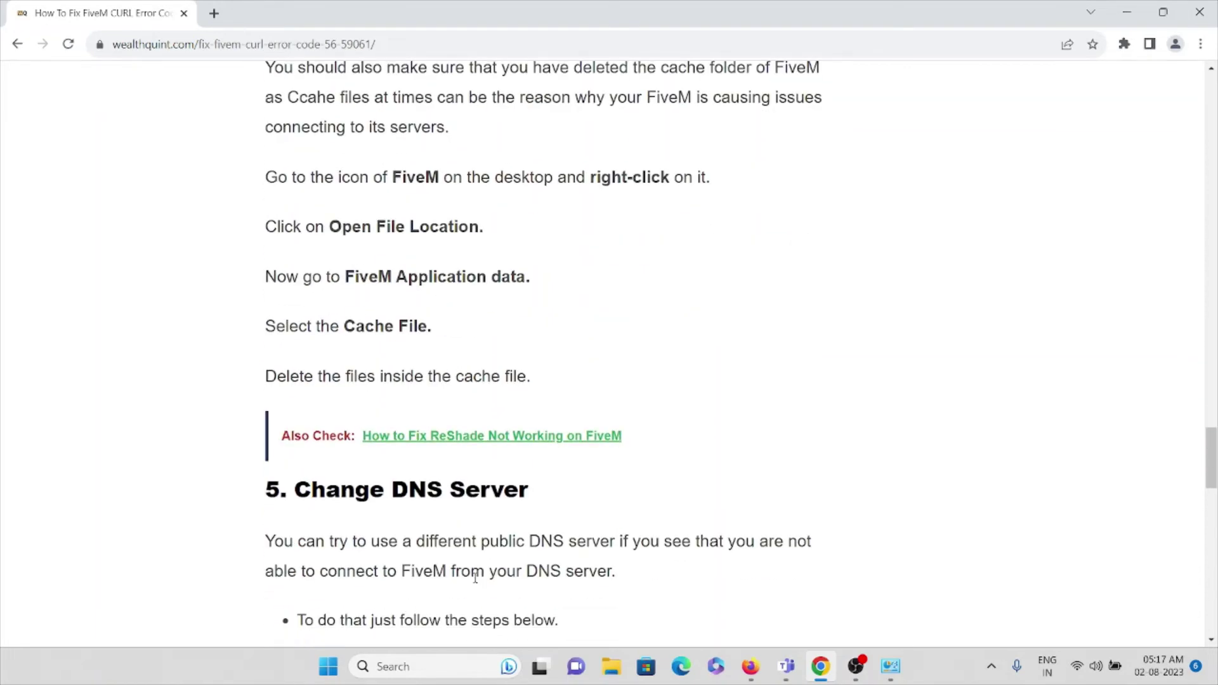
scroll(467, 559, up, 4)
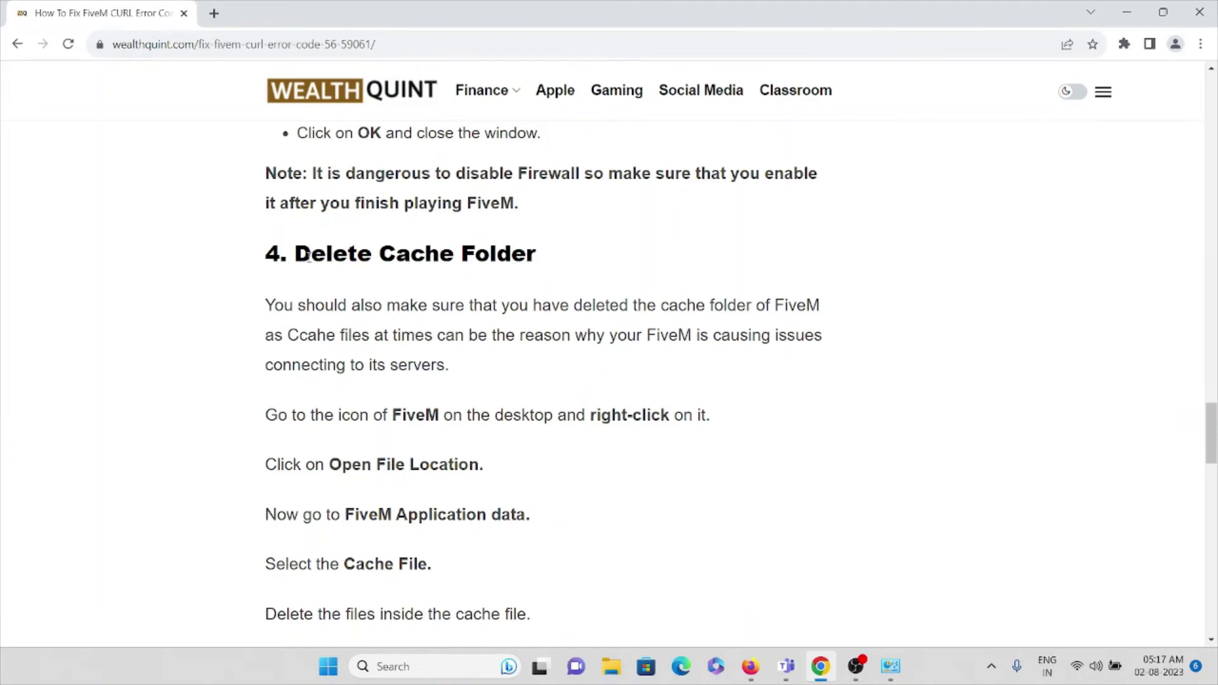
scroll(357, 292, down, 1)
scroll(358, 293, down, 6)
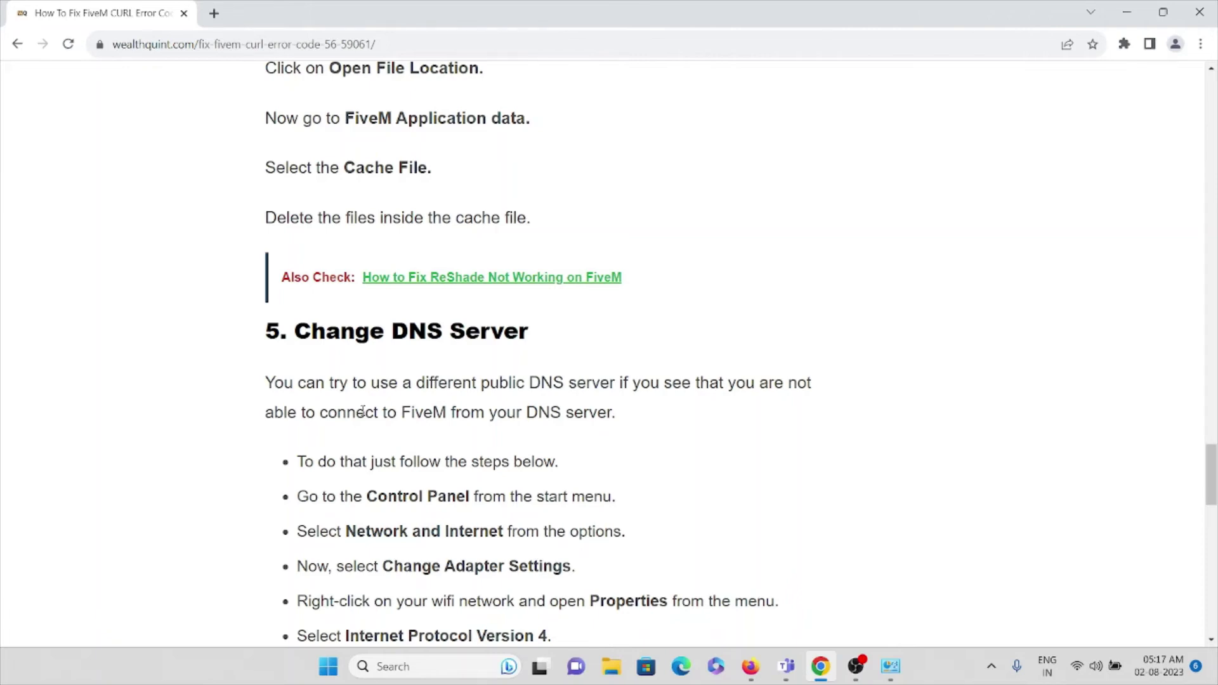
- Scroll to the IPv4 steps with 1.1.1.1 and 1.0.0.1, and close the Firewall window
scroll(362, 411, down, 2)
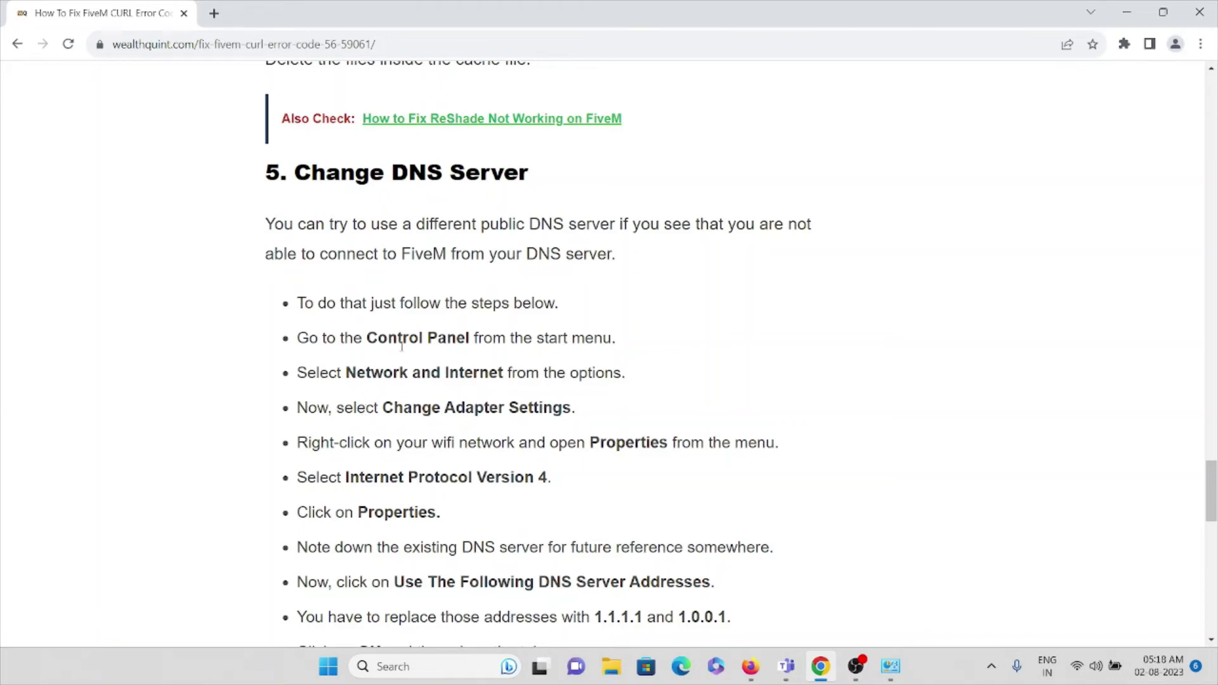
click(890, 667)
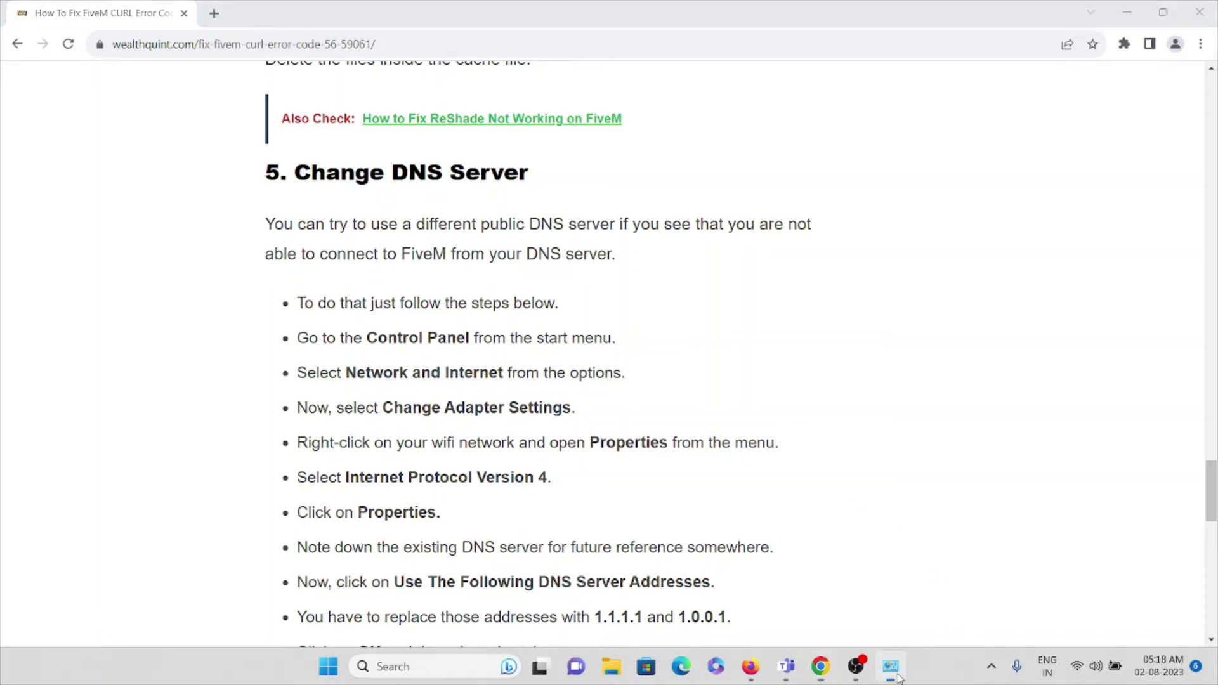
click(1198, 9)
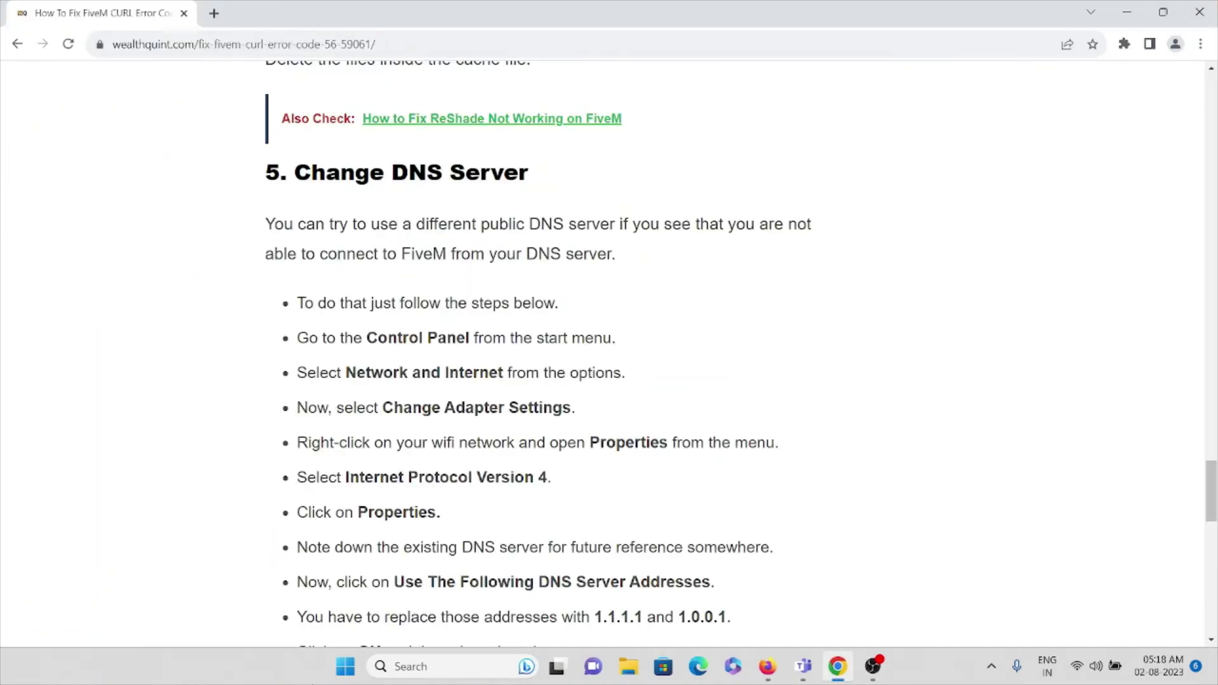
click(442, 671)
- Open Control Panel's Network and Internet page, minimize it, and highlight the Change Adapter Settings steps
text(c)
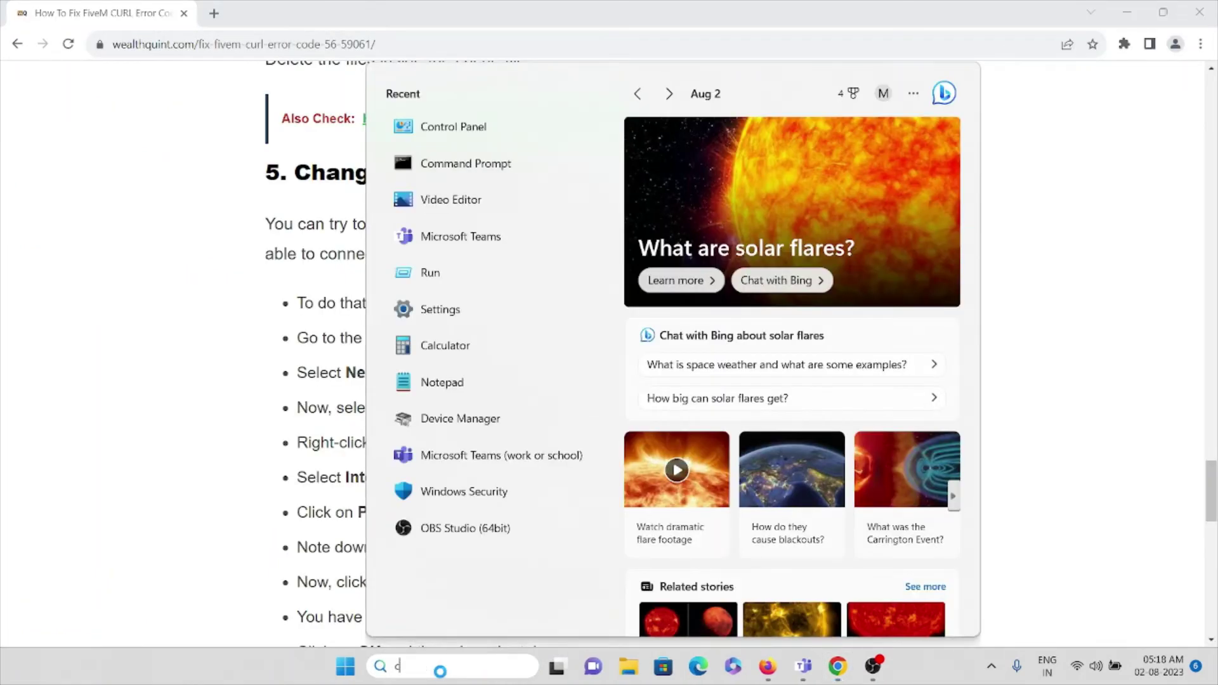
text(ontrol)
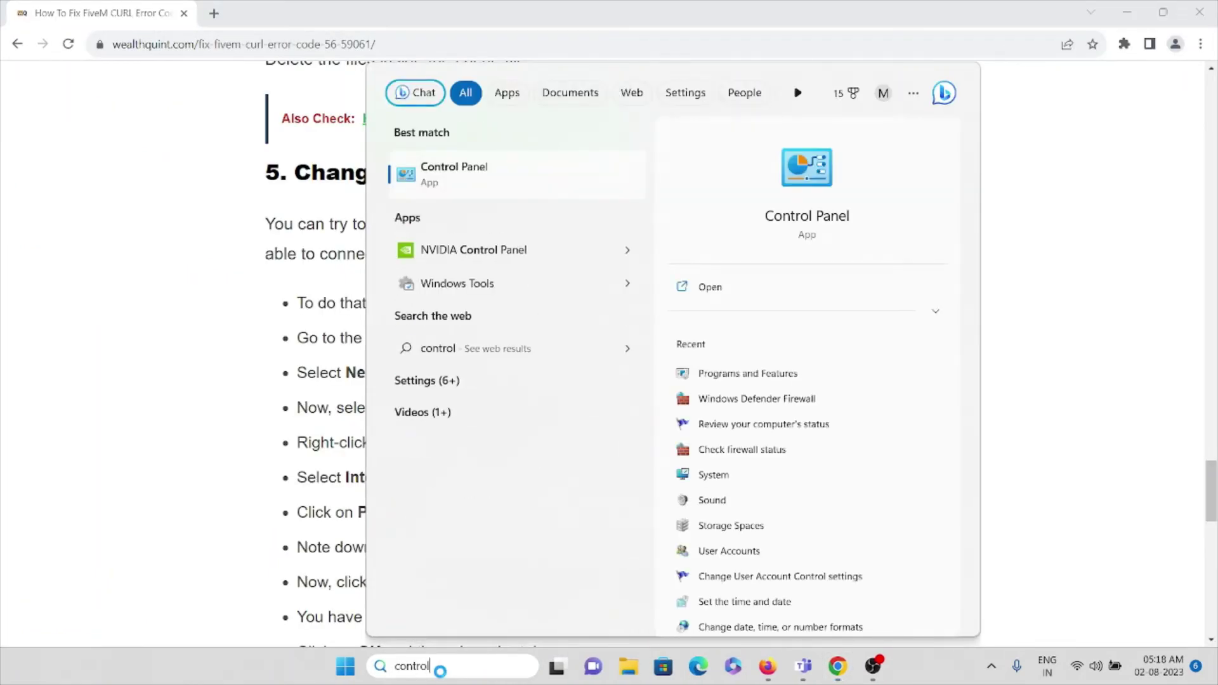
key(Return)
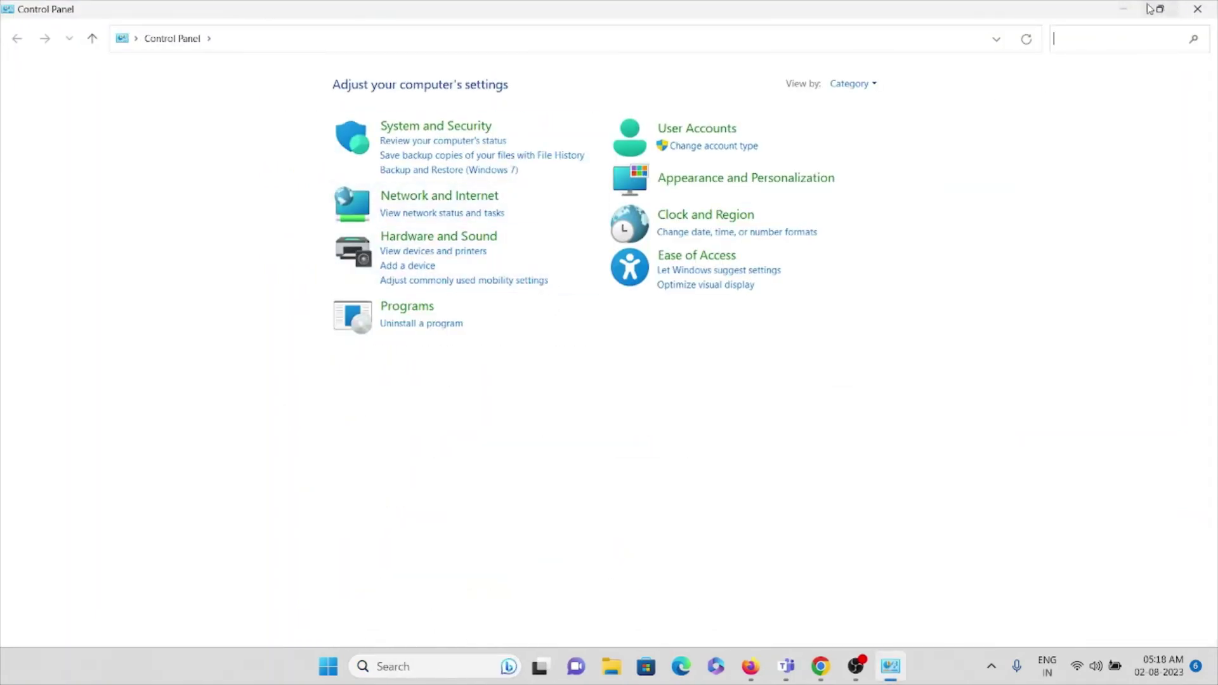
click(1124, 10)
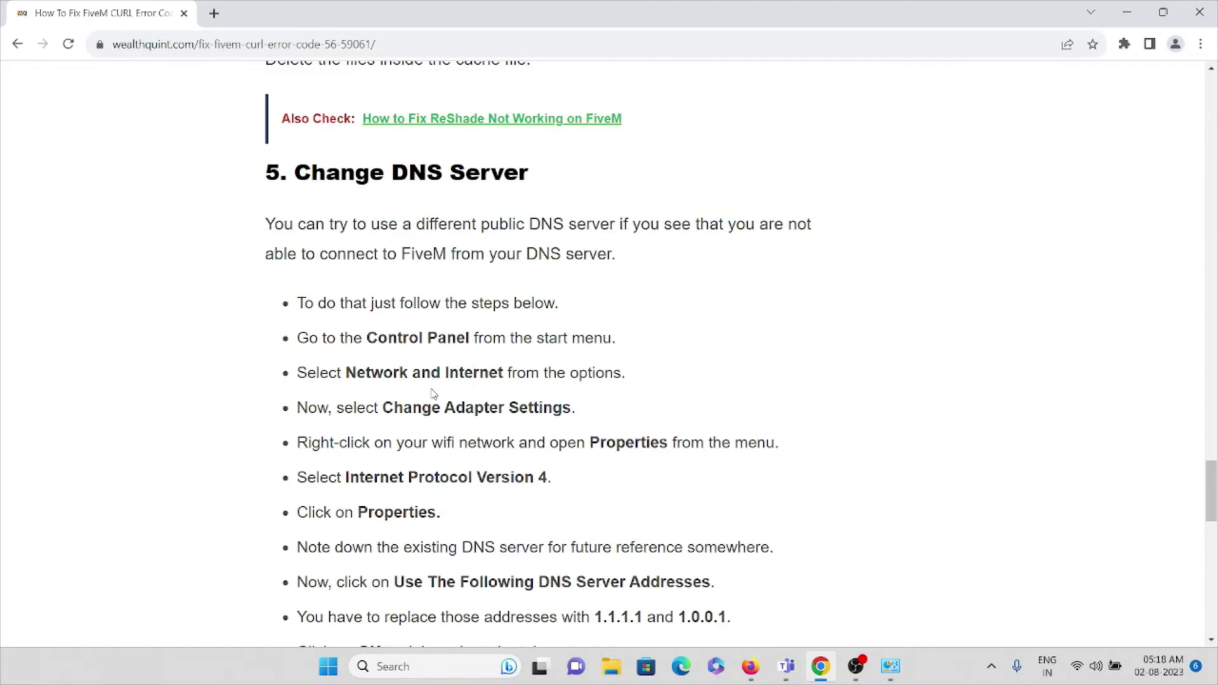
click(891, 666)
click(473, 198)
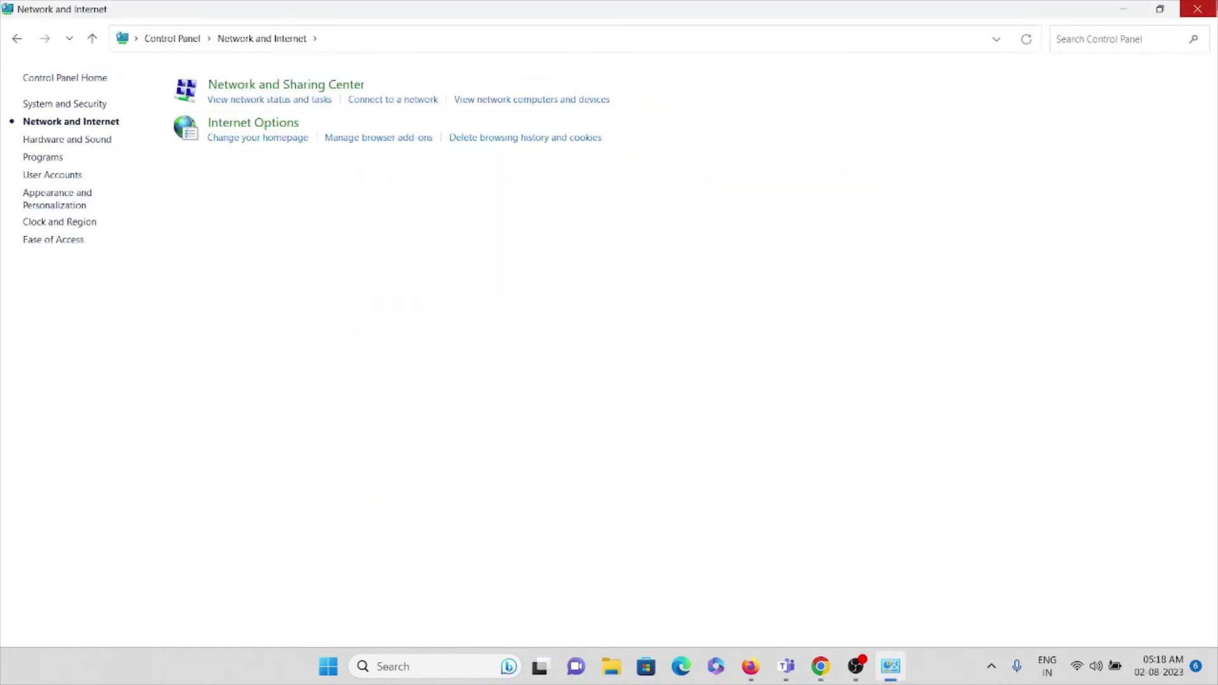
click(1125, 9)
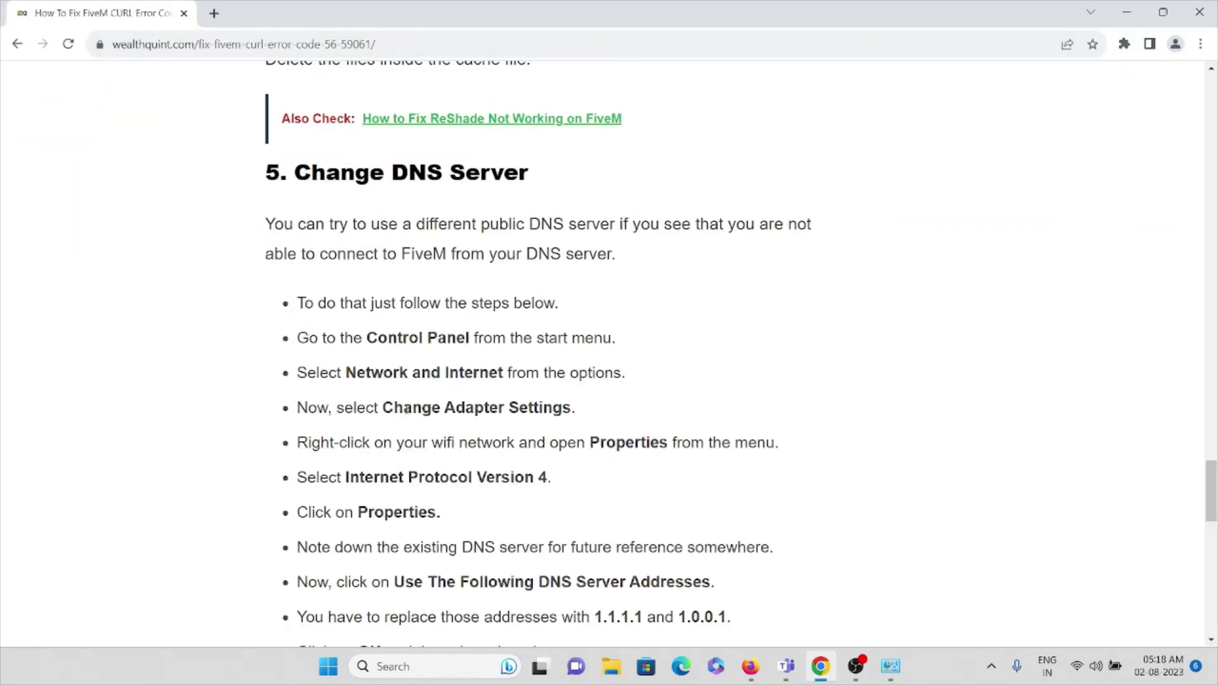
drag(383, 407, 677, 427)
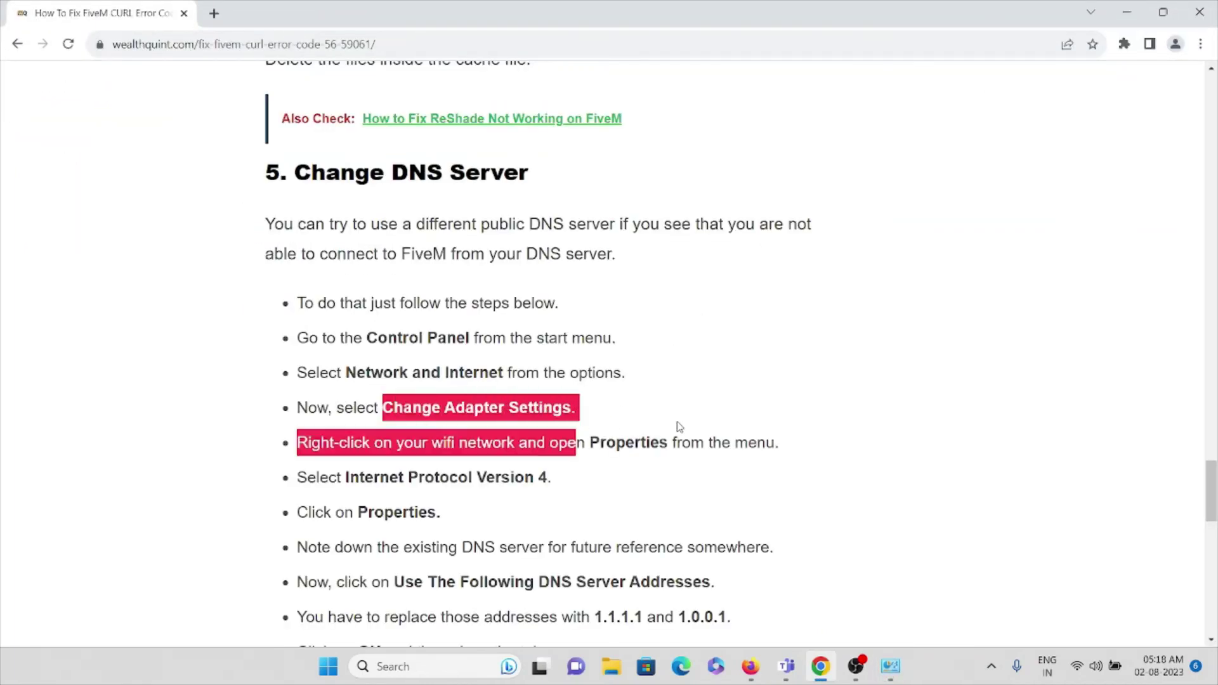
- Scroll past the 1.1.1.1 DNS step down to fix 6, Contact The Support Team
click(680, 427)
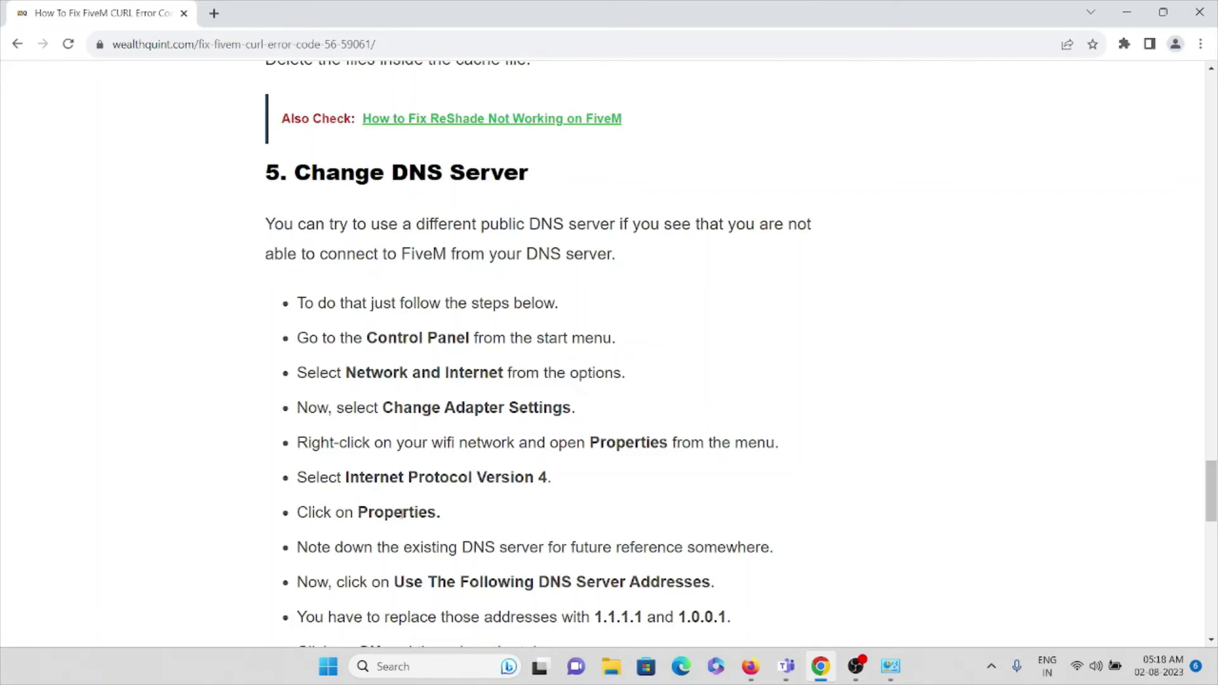
scroll(517, 522, down, 2)
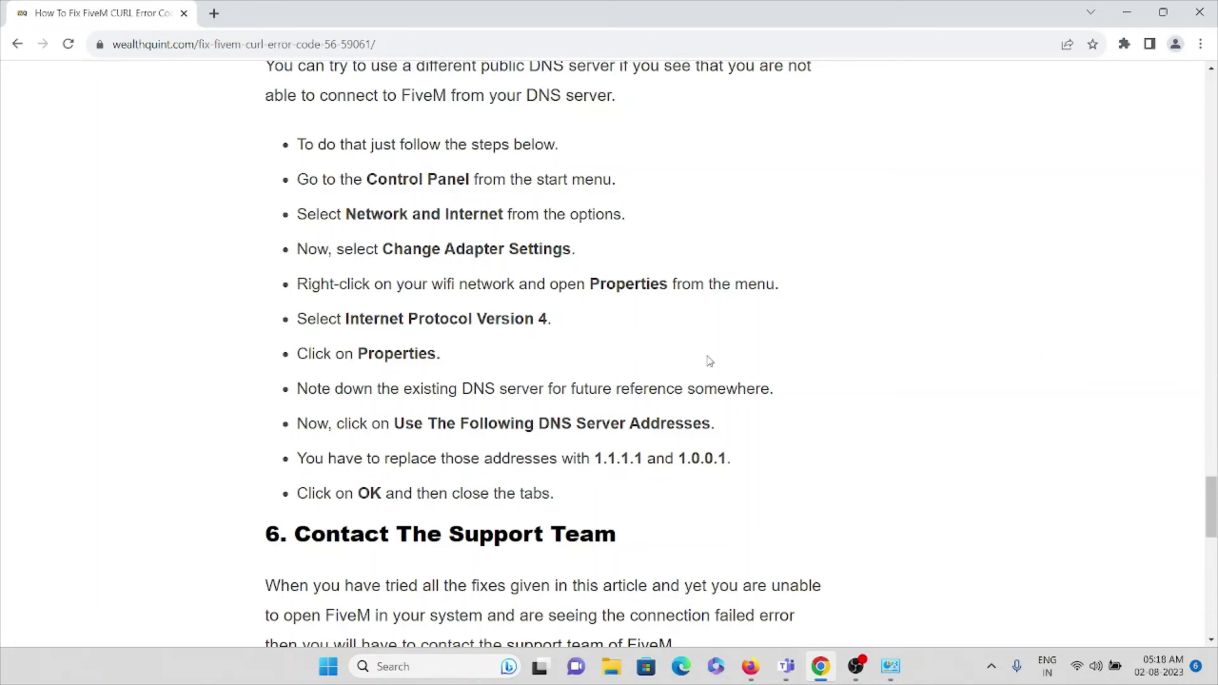
drag(596, 458, 652, 458)
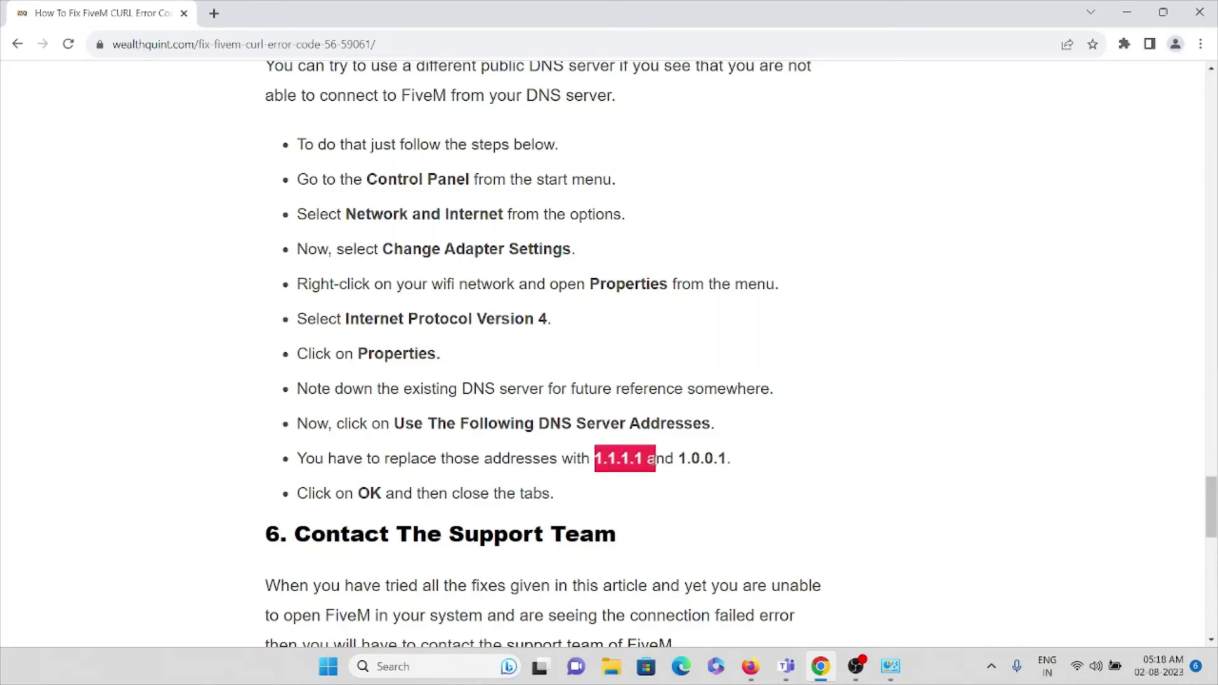
click(674, 457)
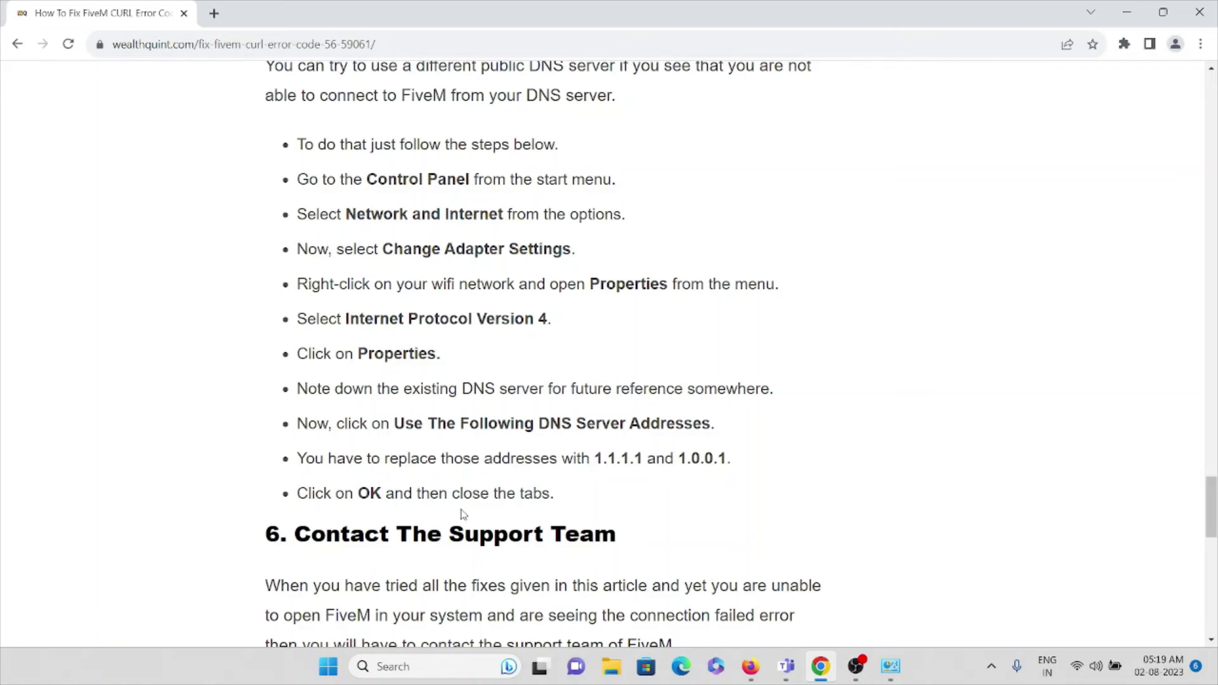
scroll(463, 514, down, 1)
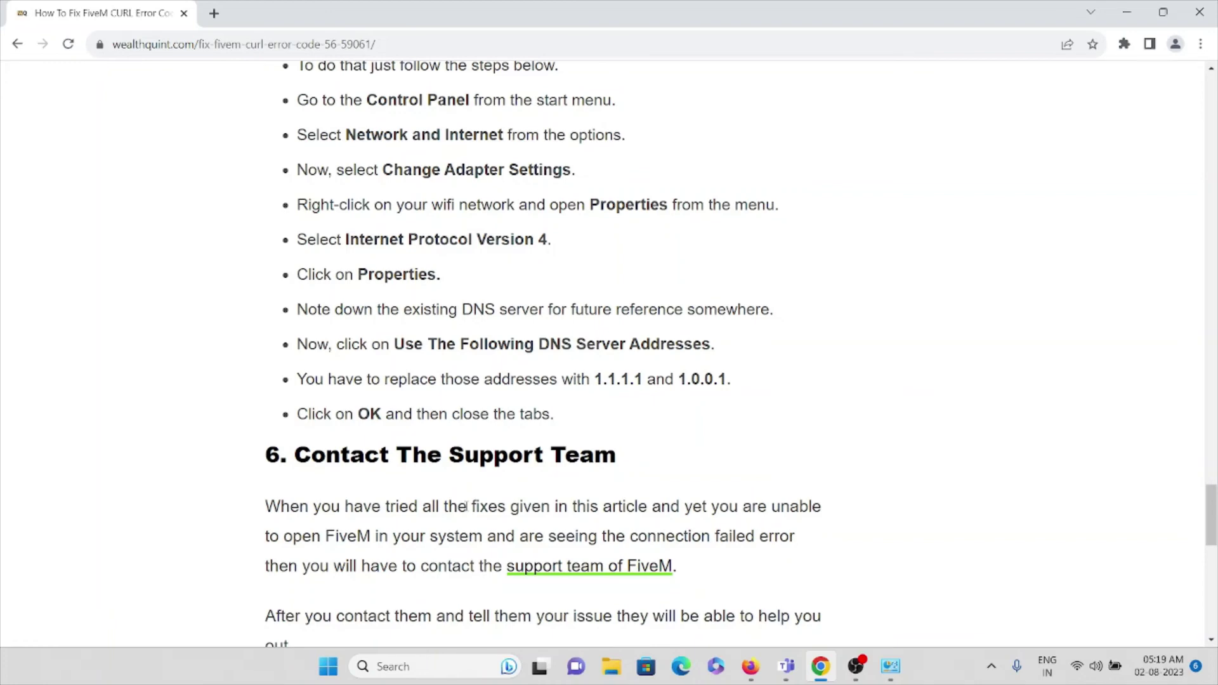
scroll(446, 514, down, 5)
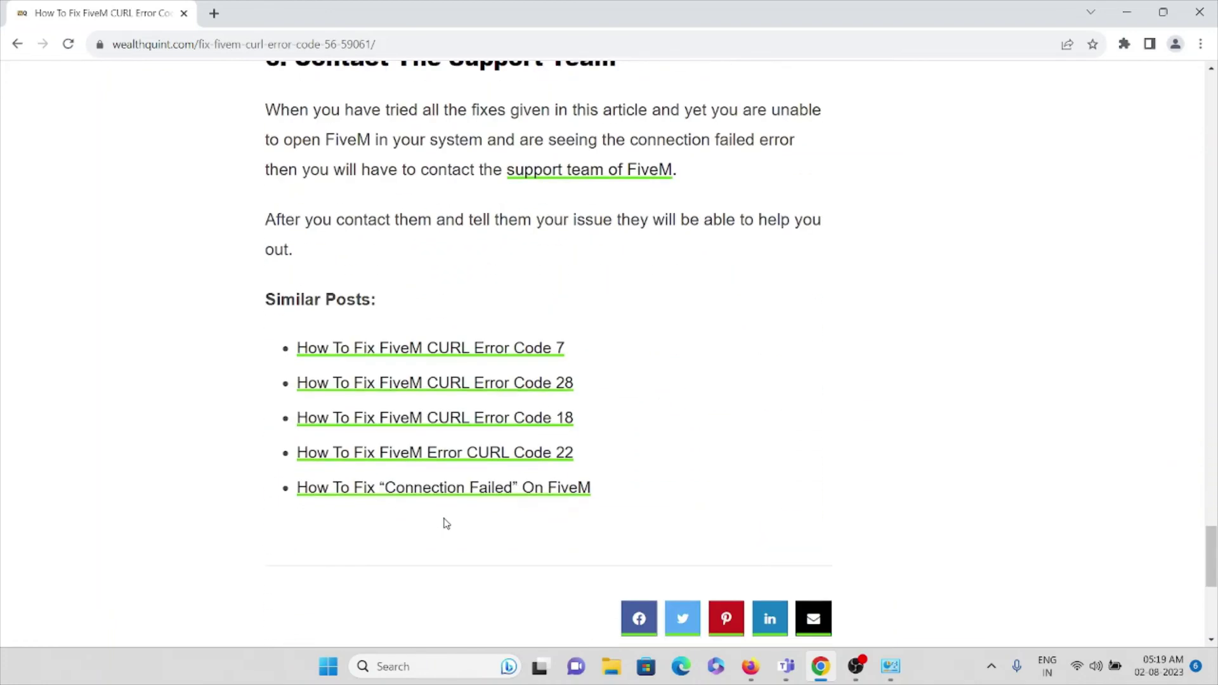
scroll(444, 523, up, 3)
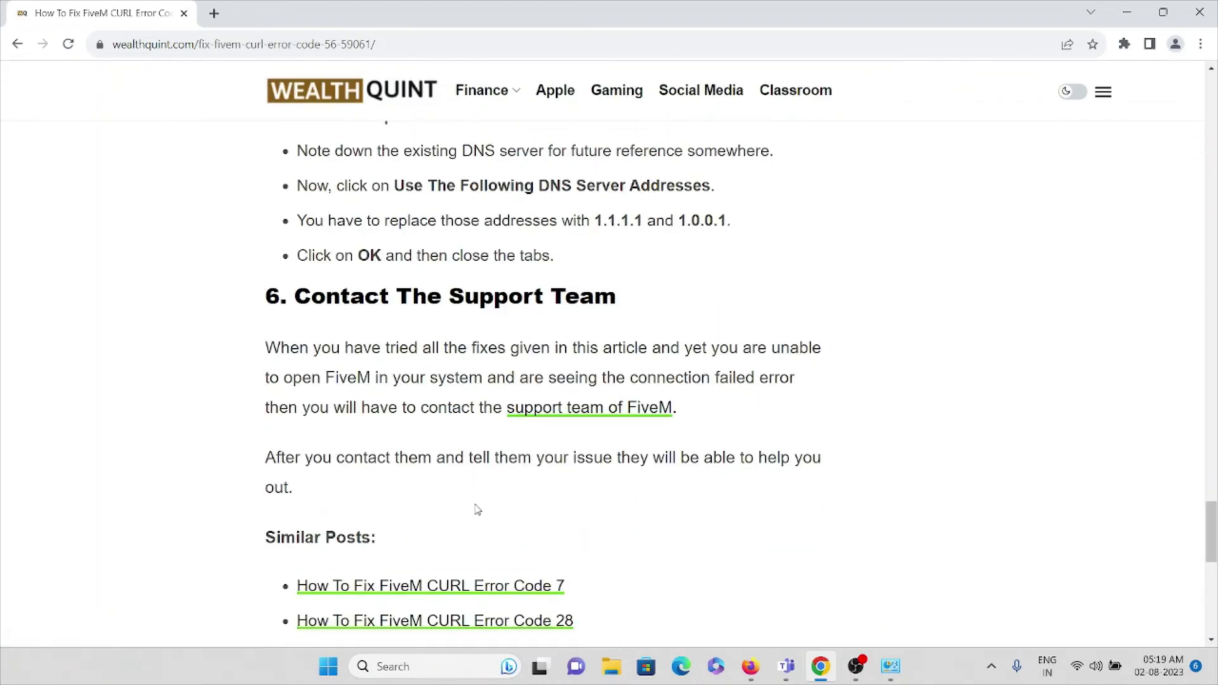
- Open the 'support team of FiveM' link in a new tab and switch to it
right_click(614, 410)
click(644, 421)
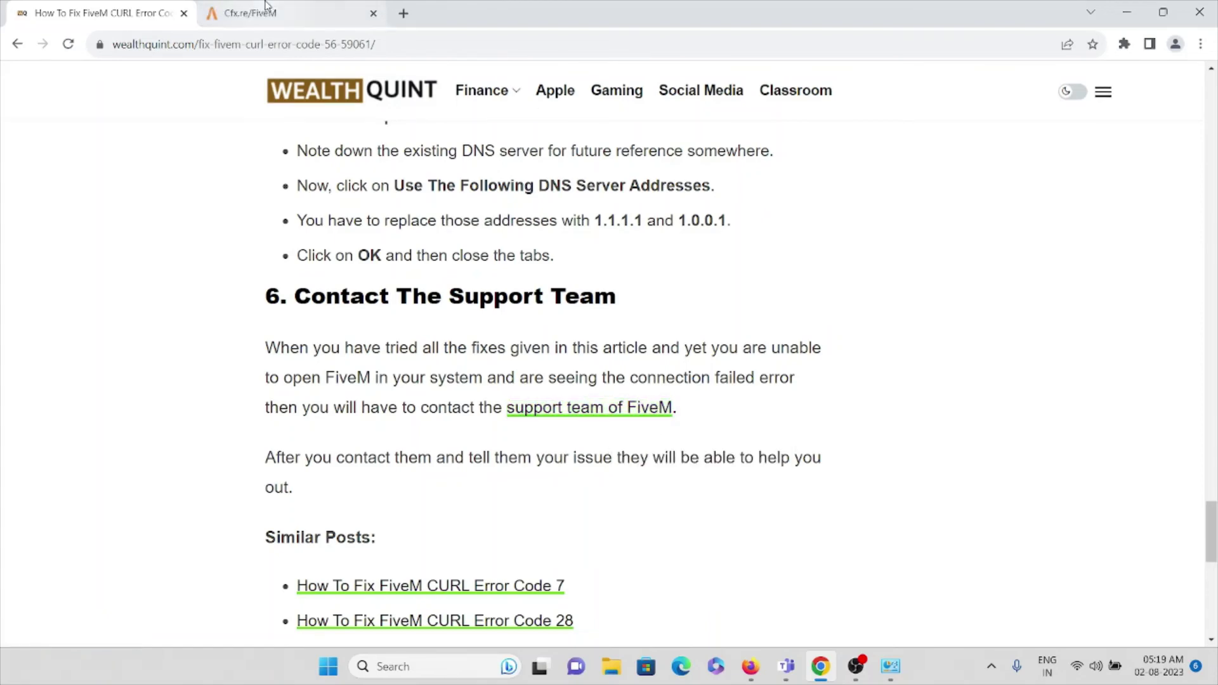
click(266, 8)
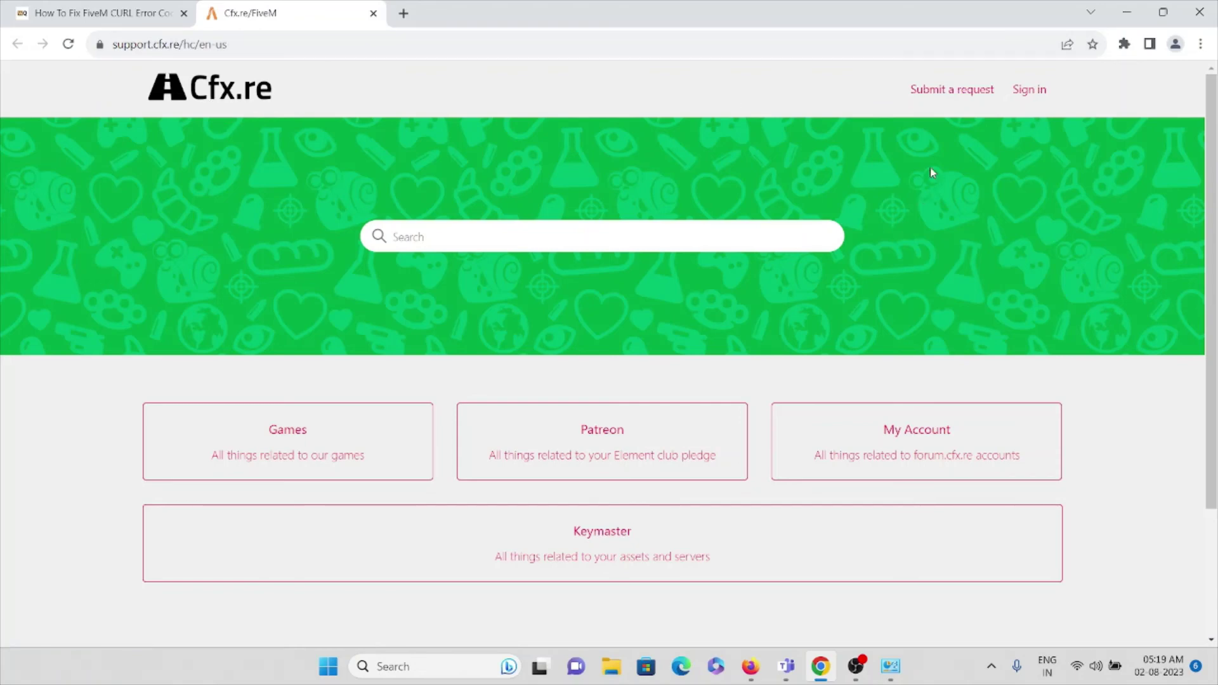
- Start a Submit a request form with Help & Support as the topic, then return to the article
click(964, 95)
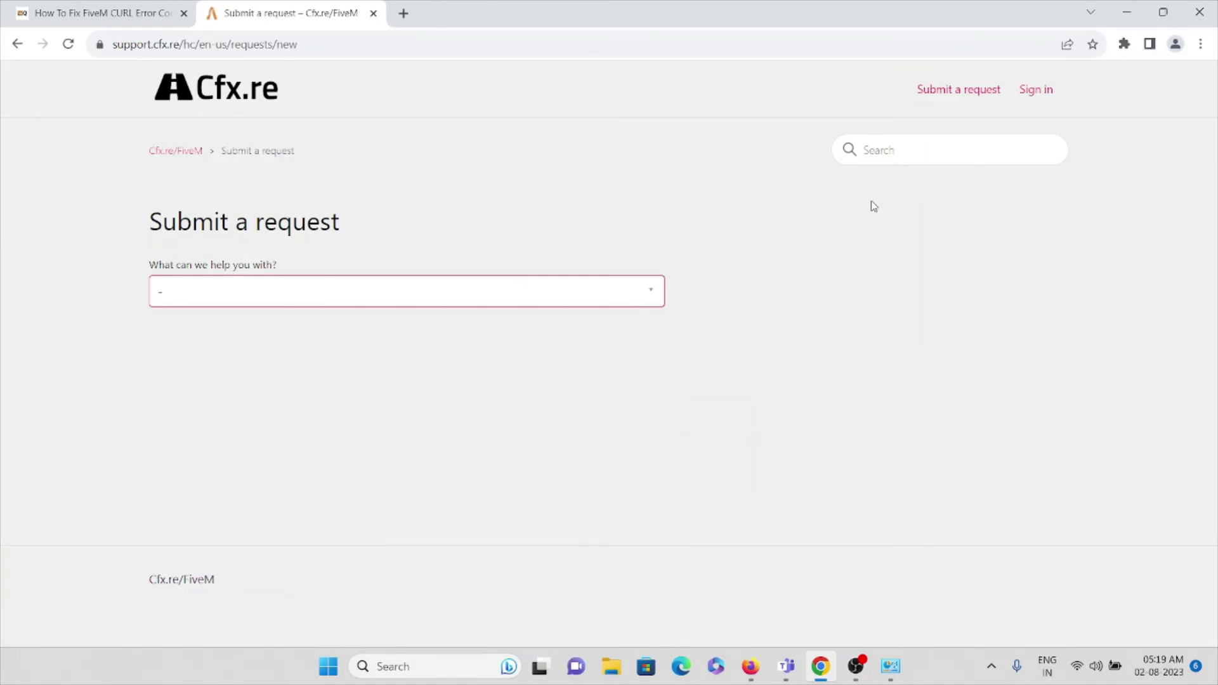
click(462, 296)
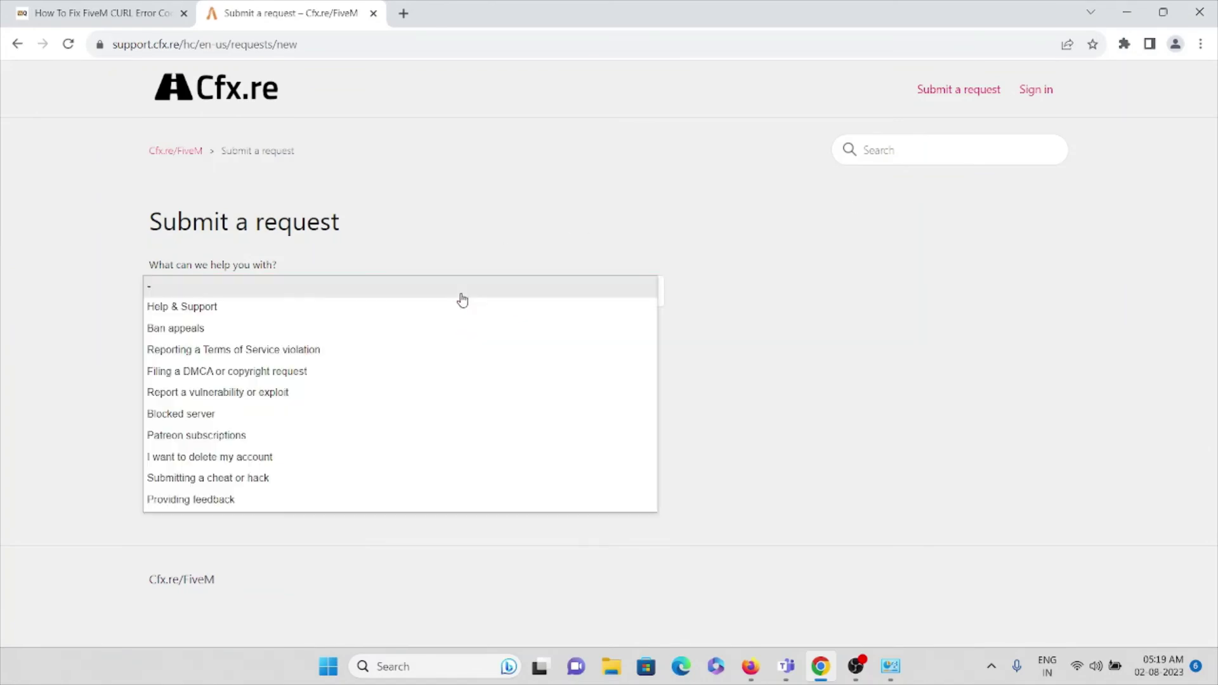
click(379, 317)
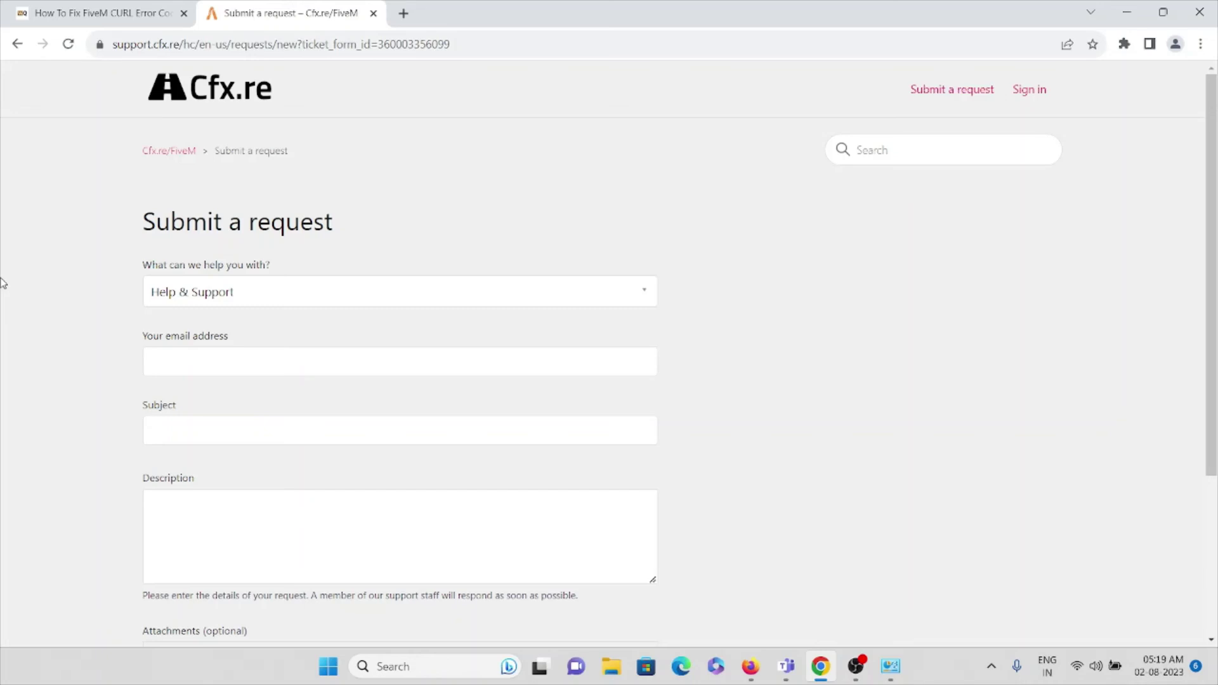
click(189, 432)
click(109, 370)
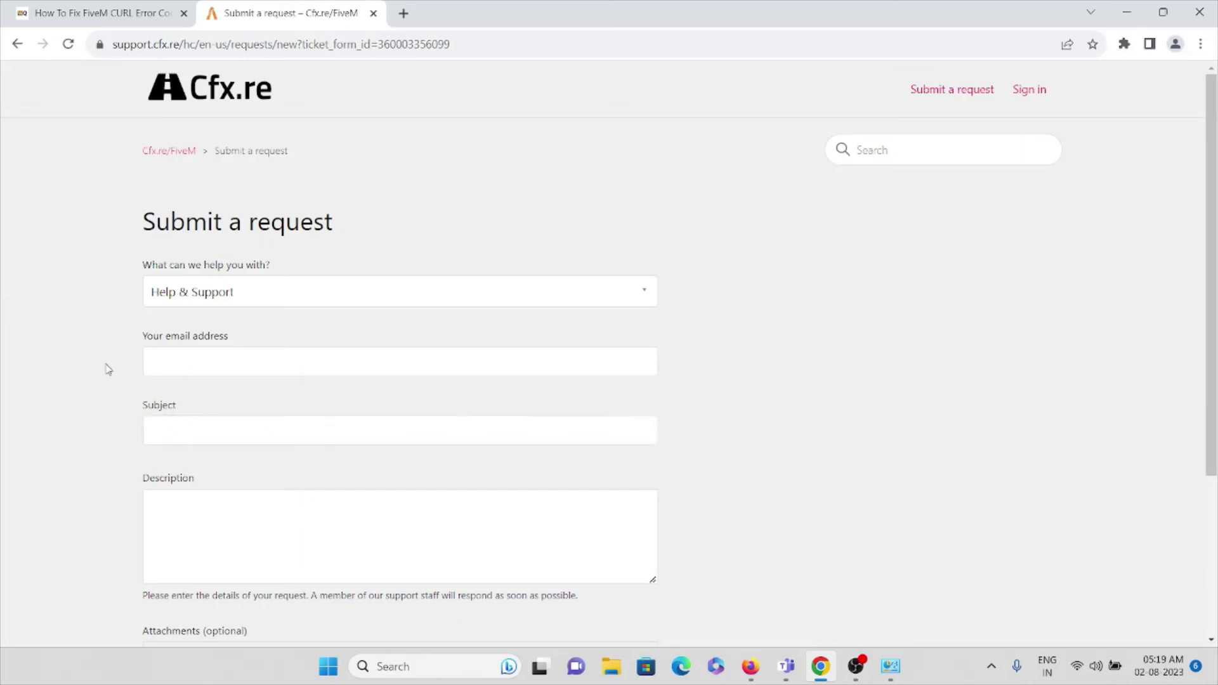
click(94, 5)
- Scroll the article to the top, then down to 'What Causes FiveM CURL Error Code 56?'
scroll(721, 271, up, 15)
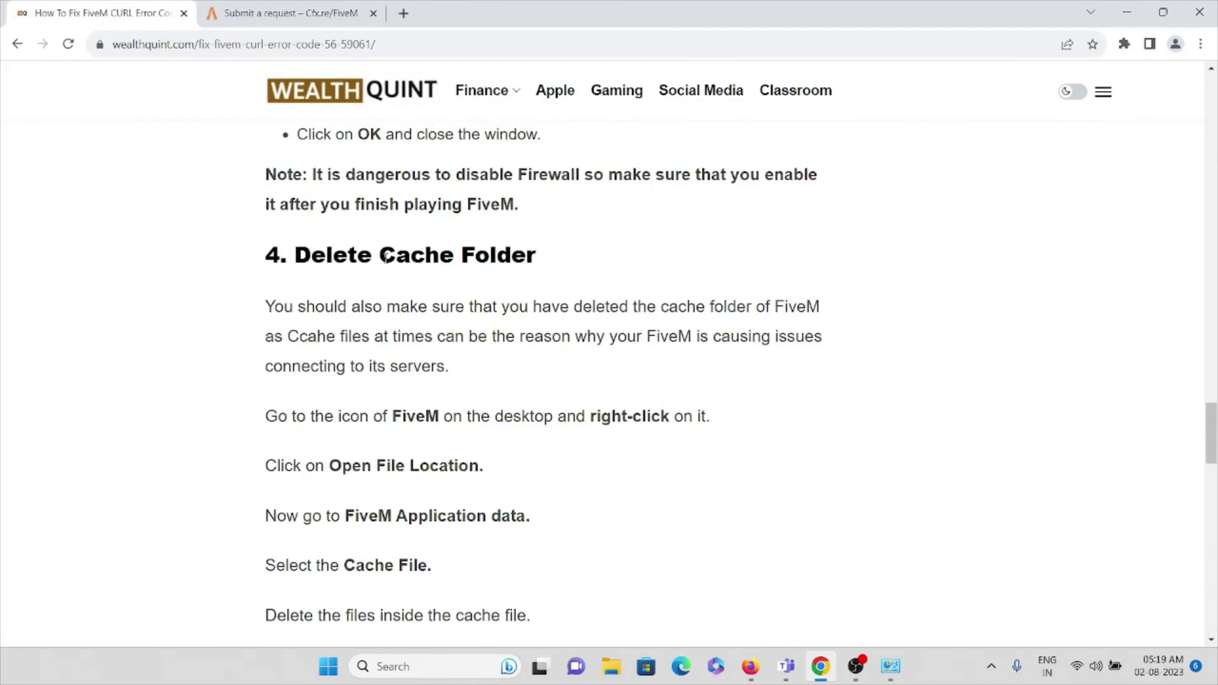
drag(1212, 390, 1211, 83)
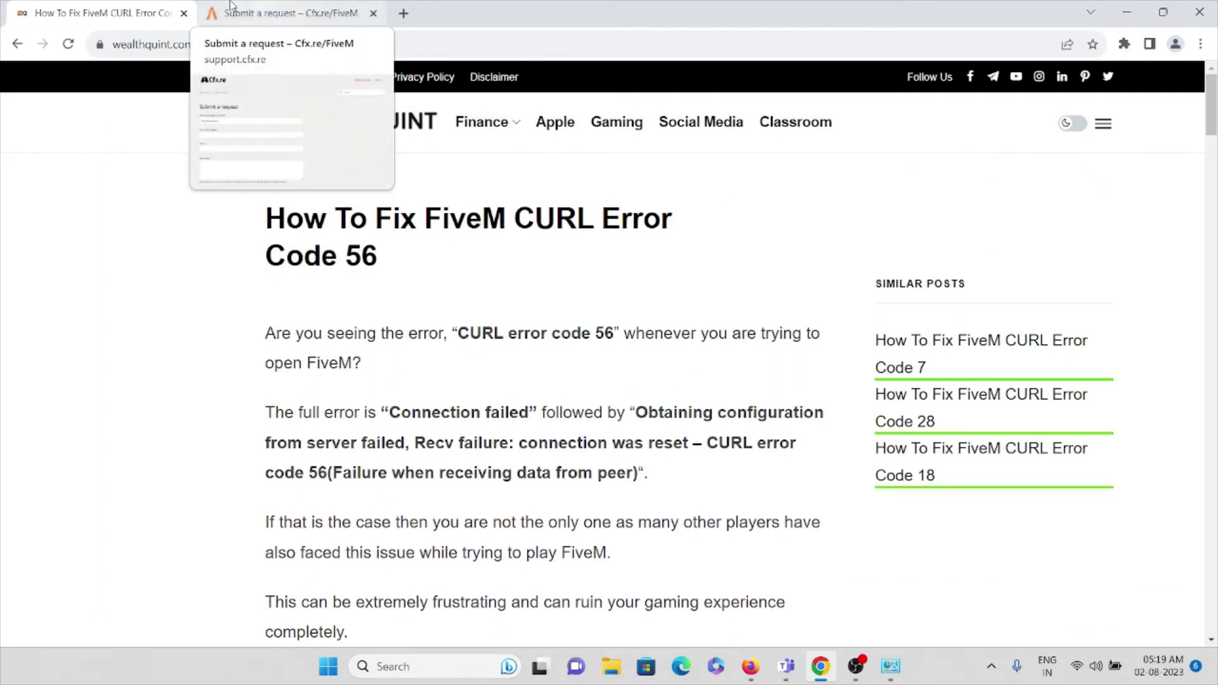
scroll(707, 424, down, 3)
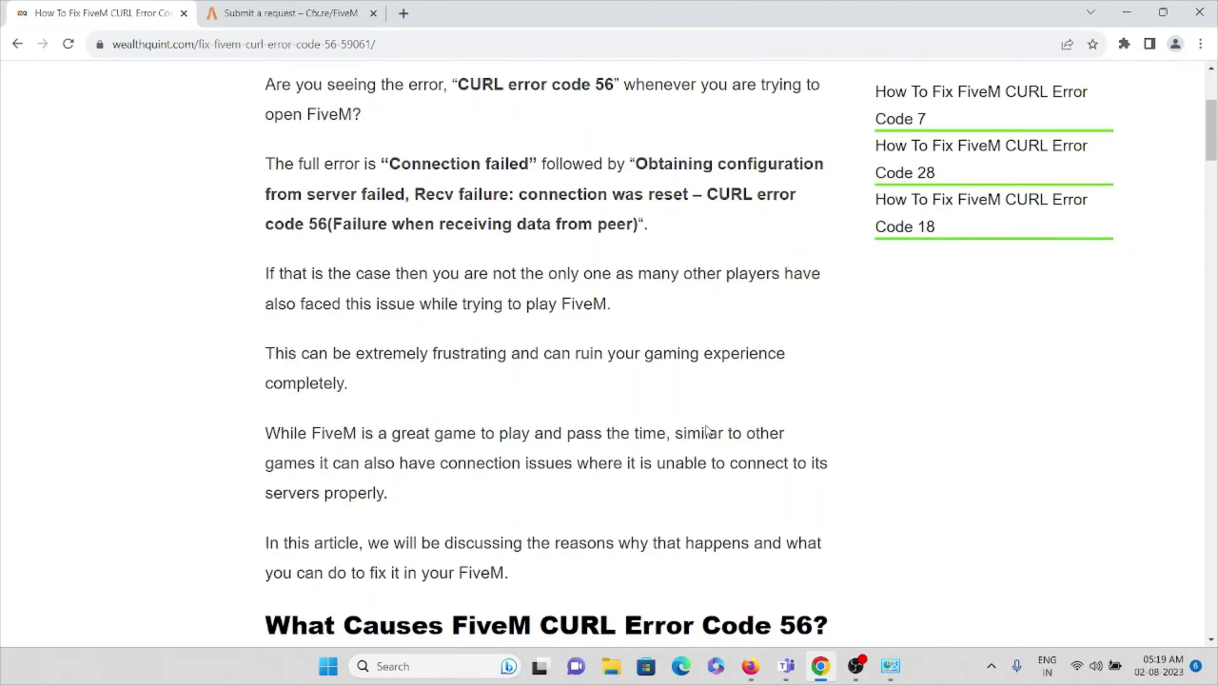
scroll(703, 445, down, 5)
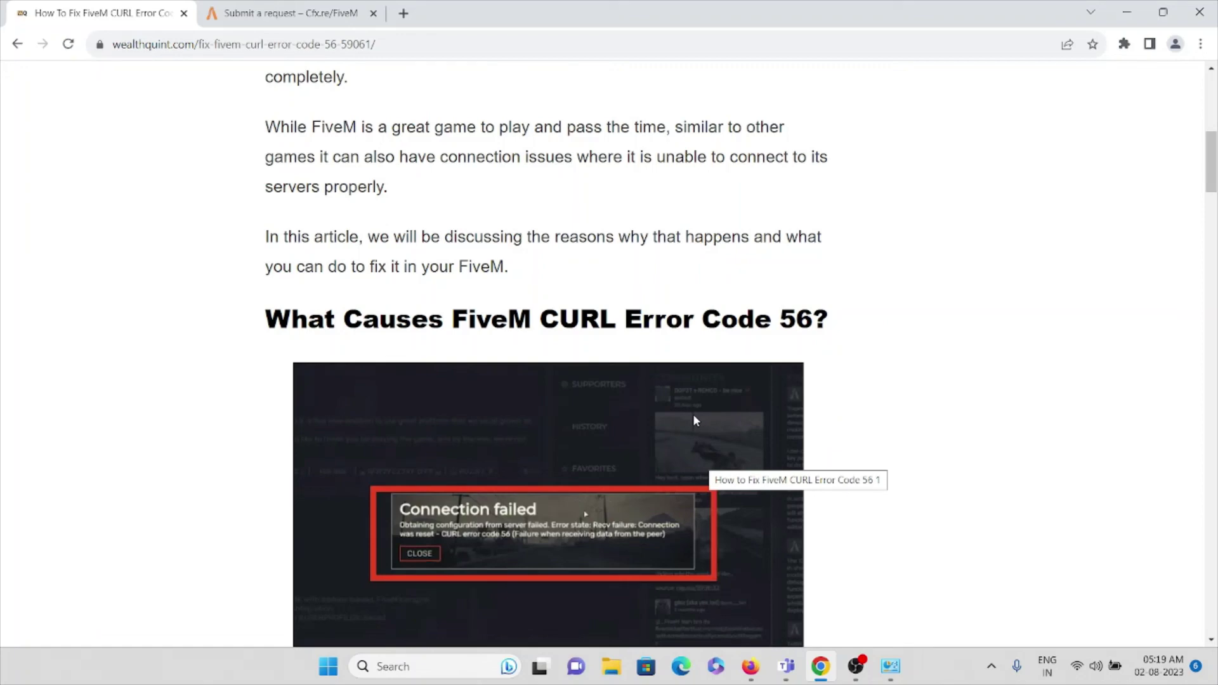
click(279, 11)
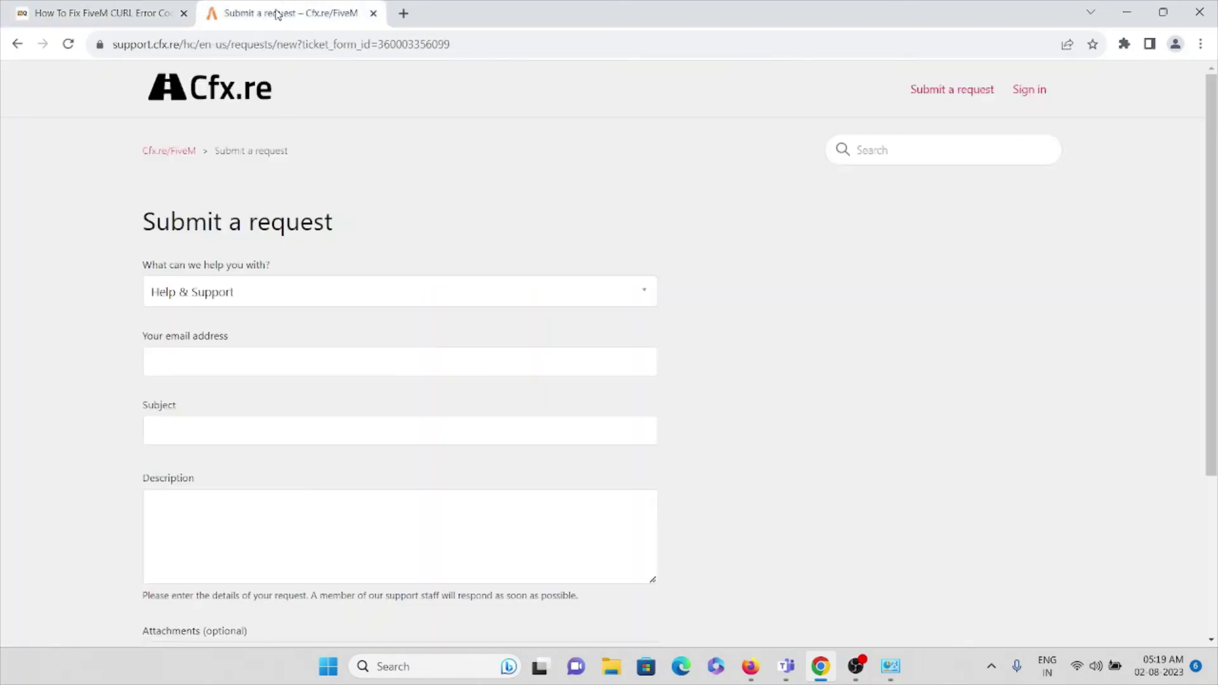
click(242, 429)
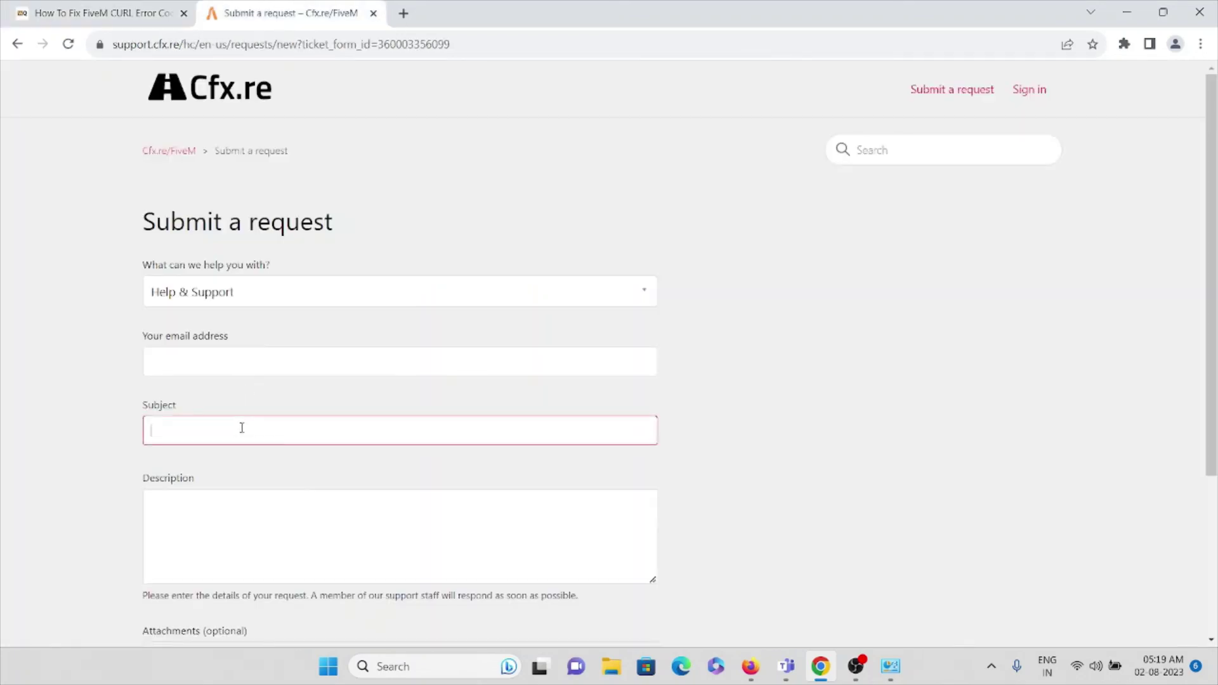
click(239, 557)
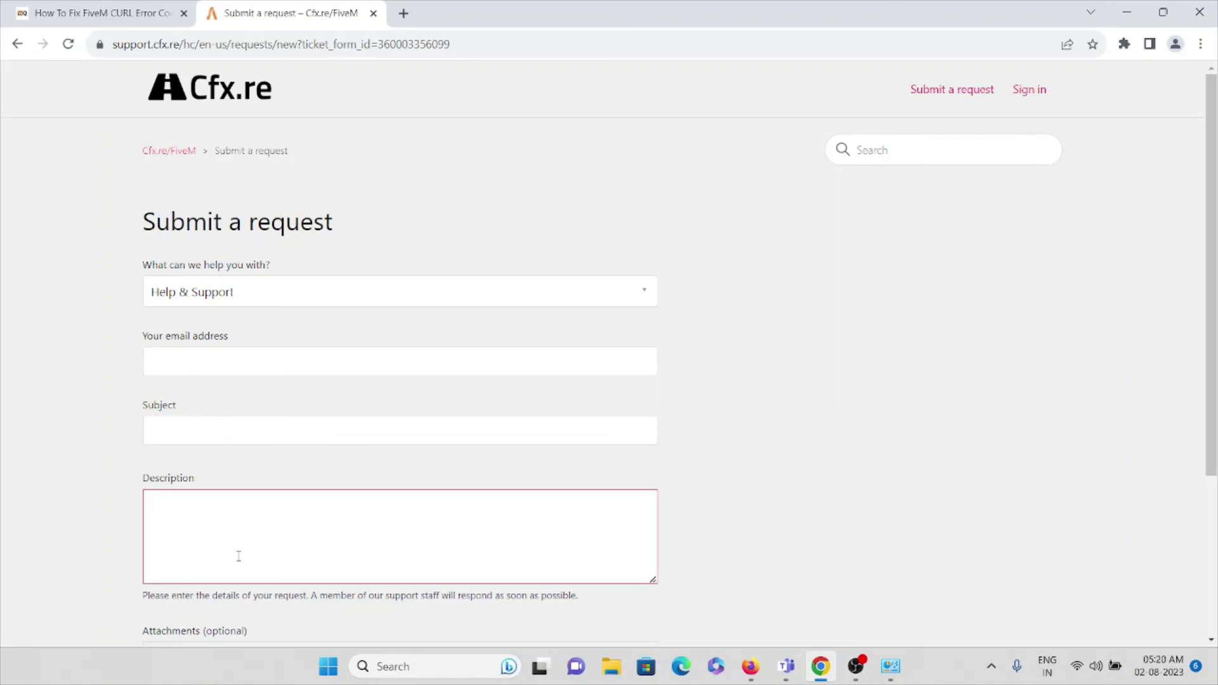
scroll(238, 556, down, 3)
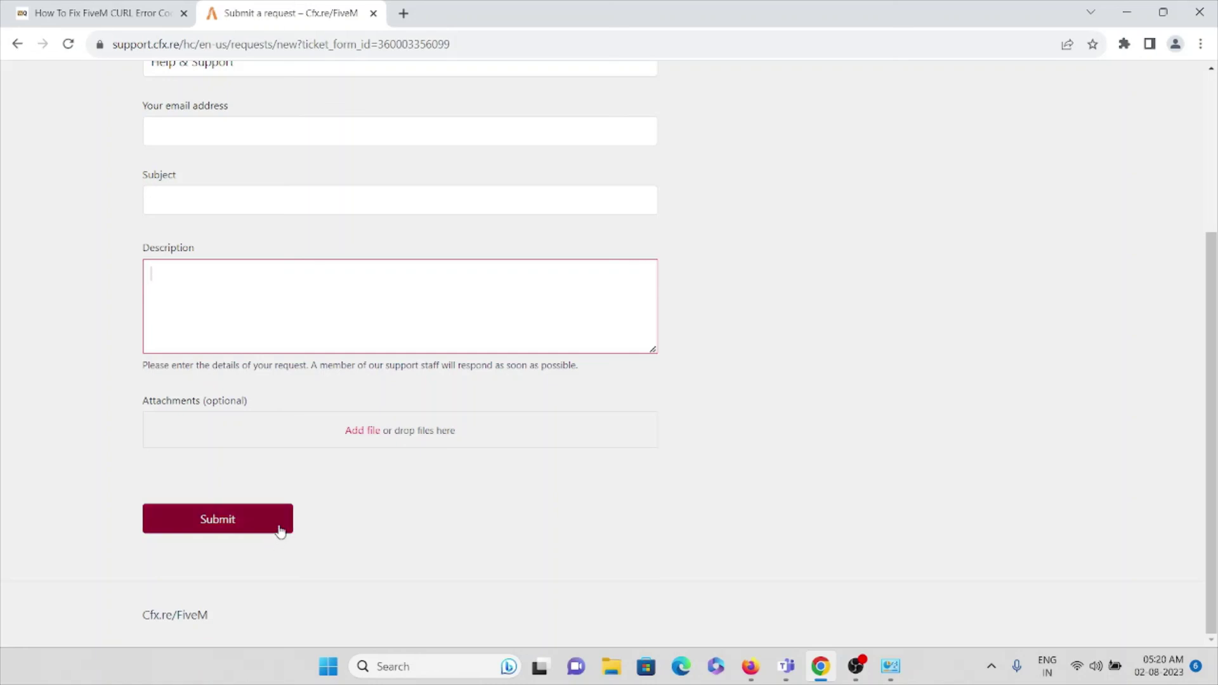
scroll(412, 482, up, 4)
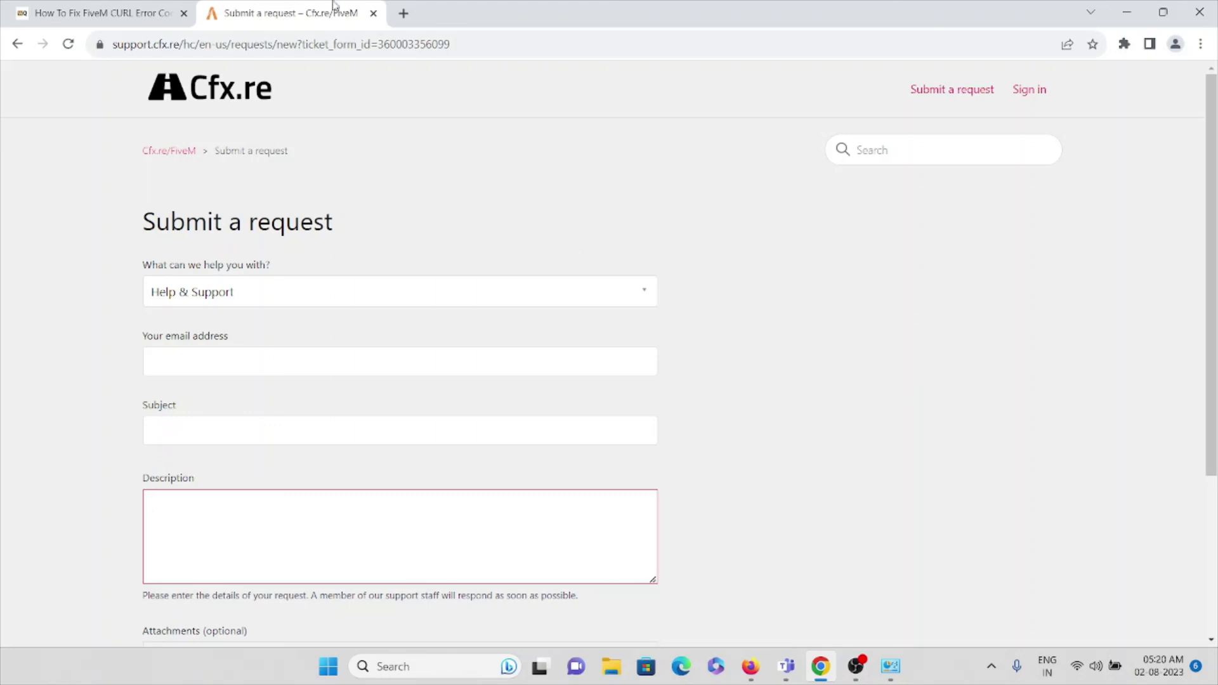
click(68, 5)
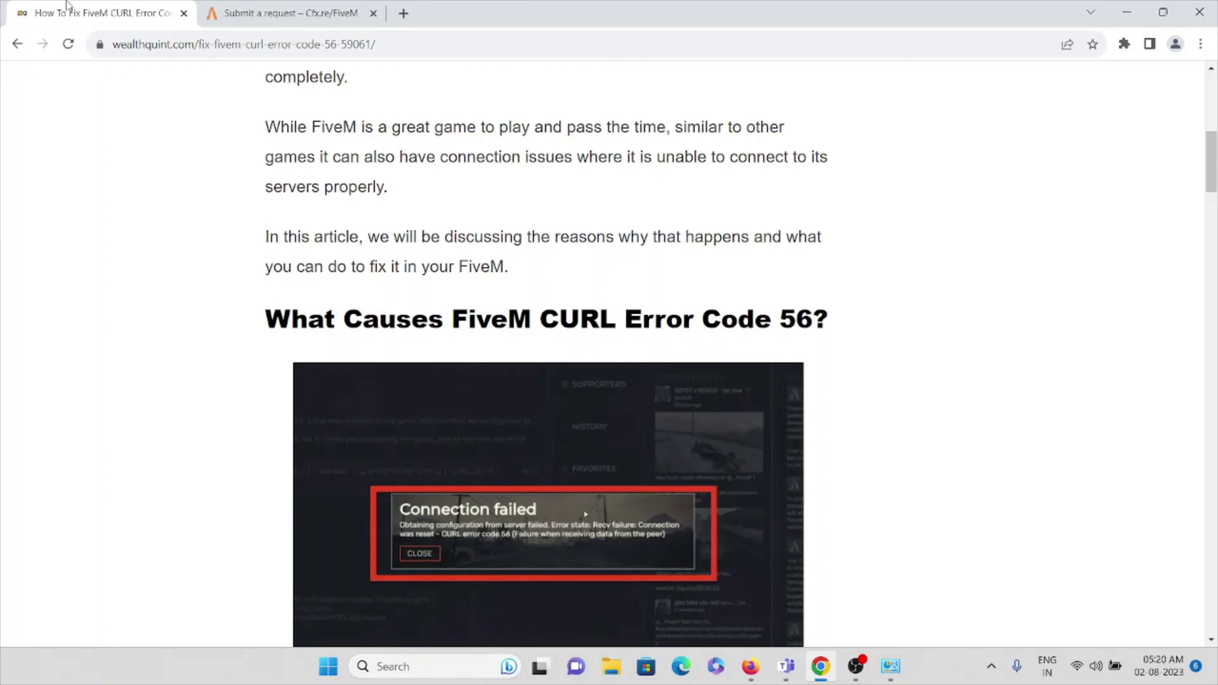
- Scroll down to Similar Posts and back up to fix 5, Change DNS Server
scroll(537, 381, down, 15)
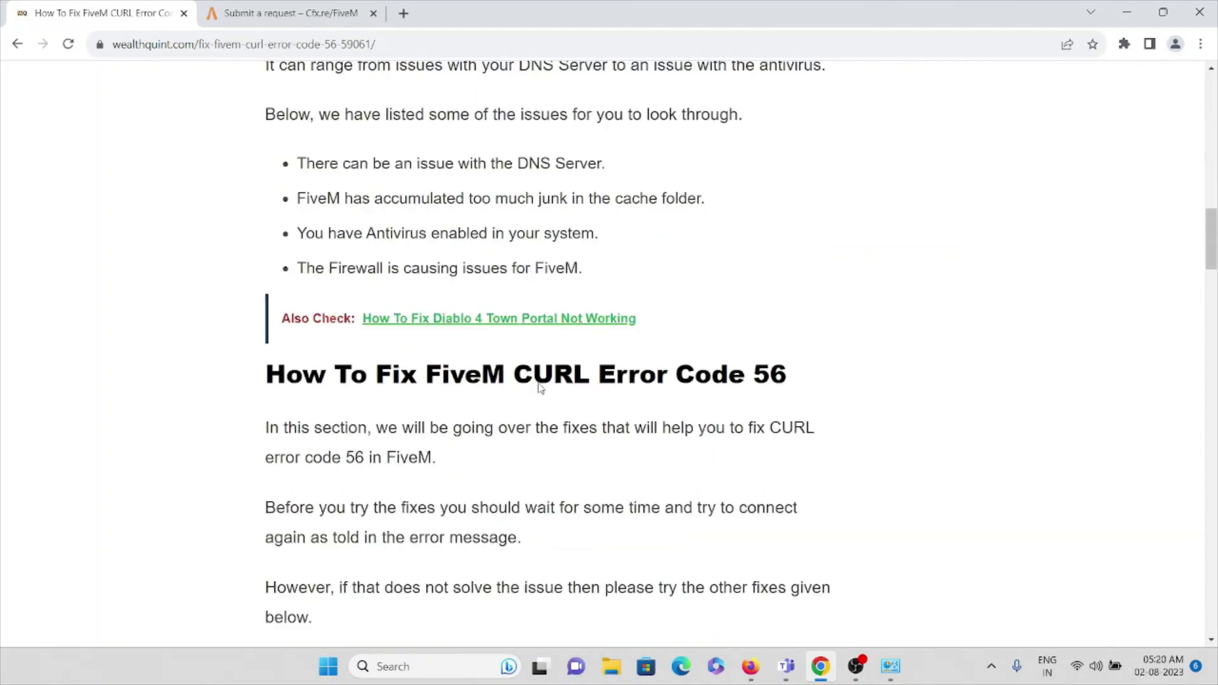
scroll(540, 400, down, 20)
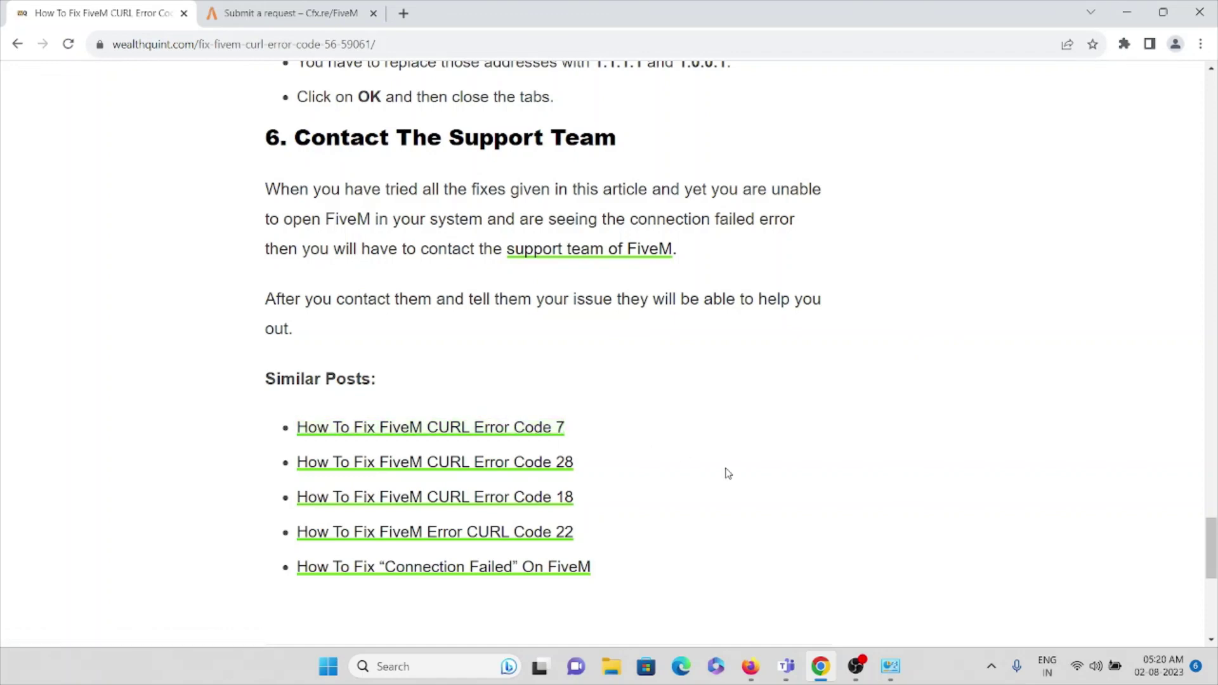
scroll(728, 475, up, 12)
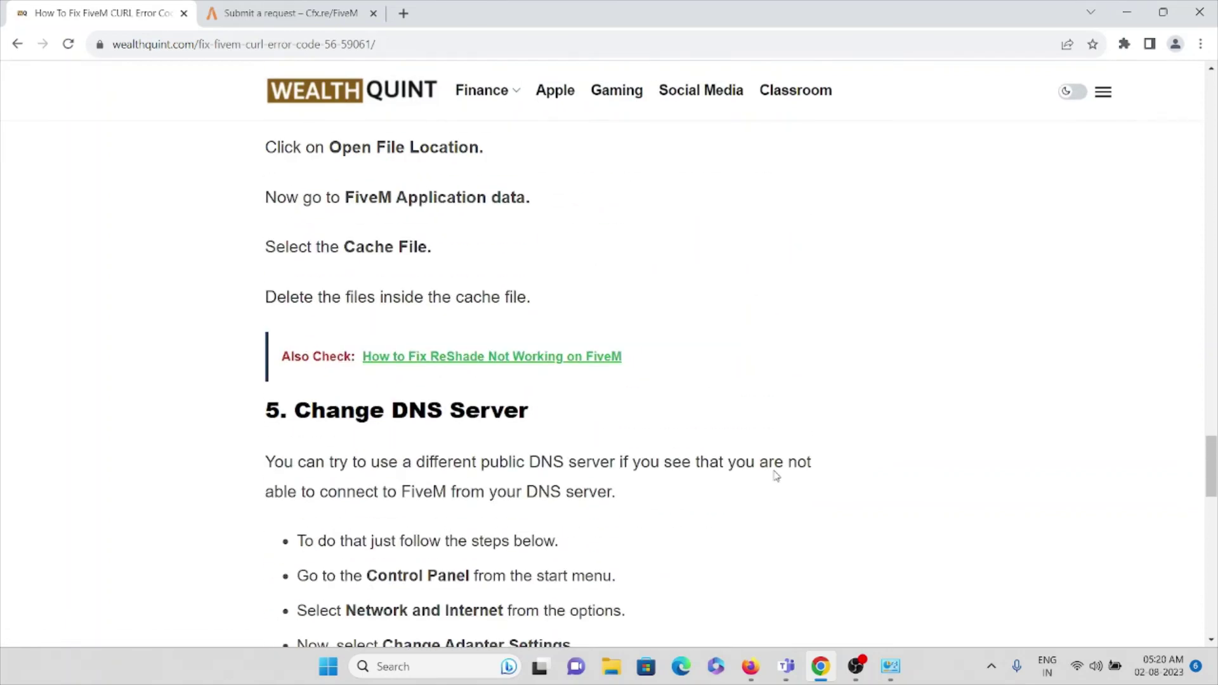